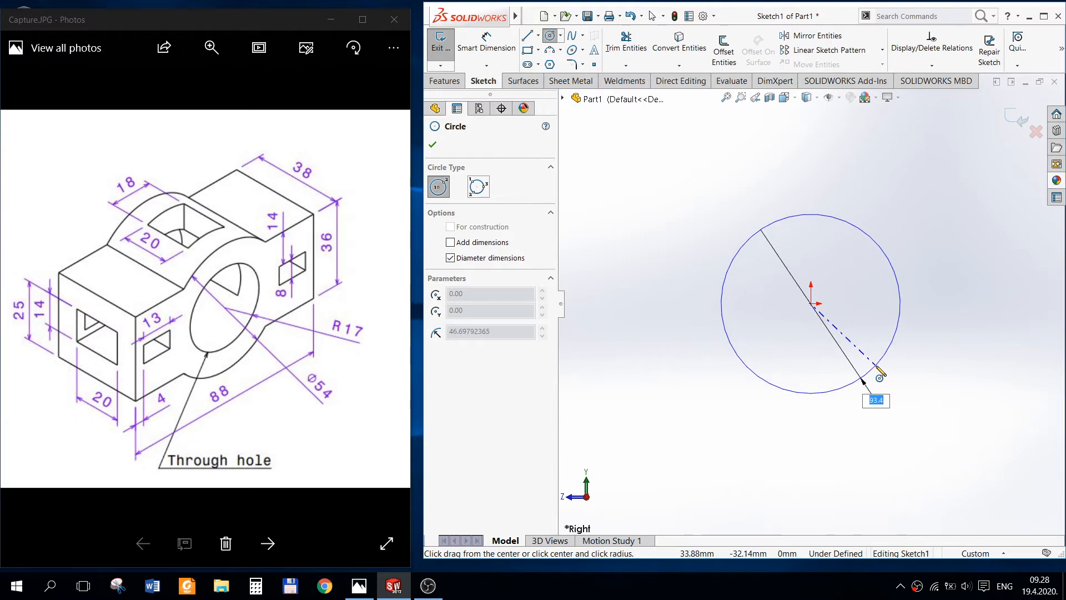
# Step: Sketch a circle of 54 mm diameter centred on the origin and dimension its diameter
pyautogui.write('54')
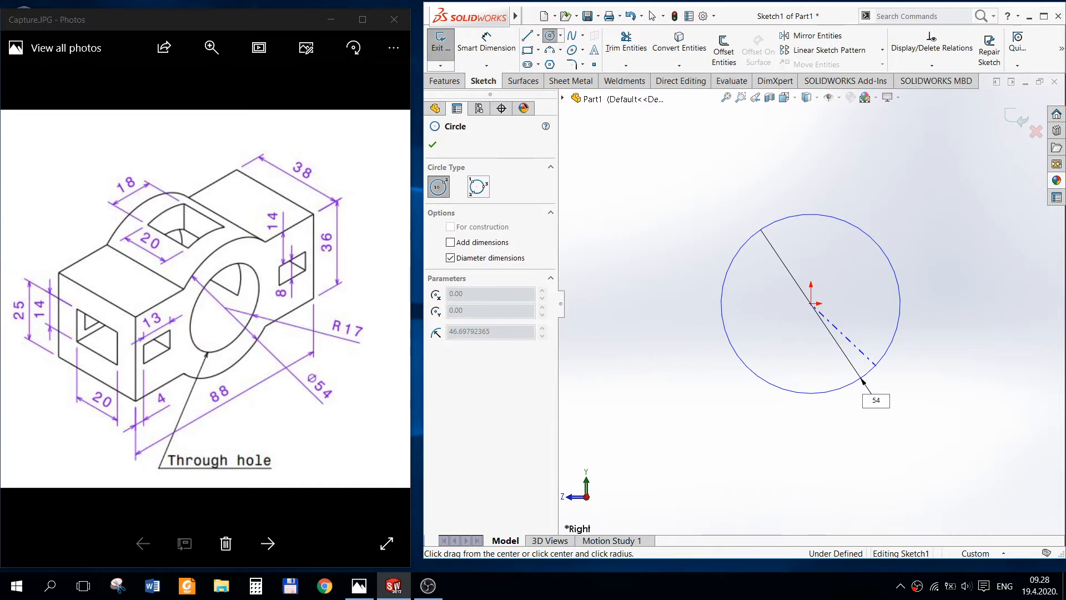
pyautogui.press('Return')
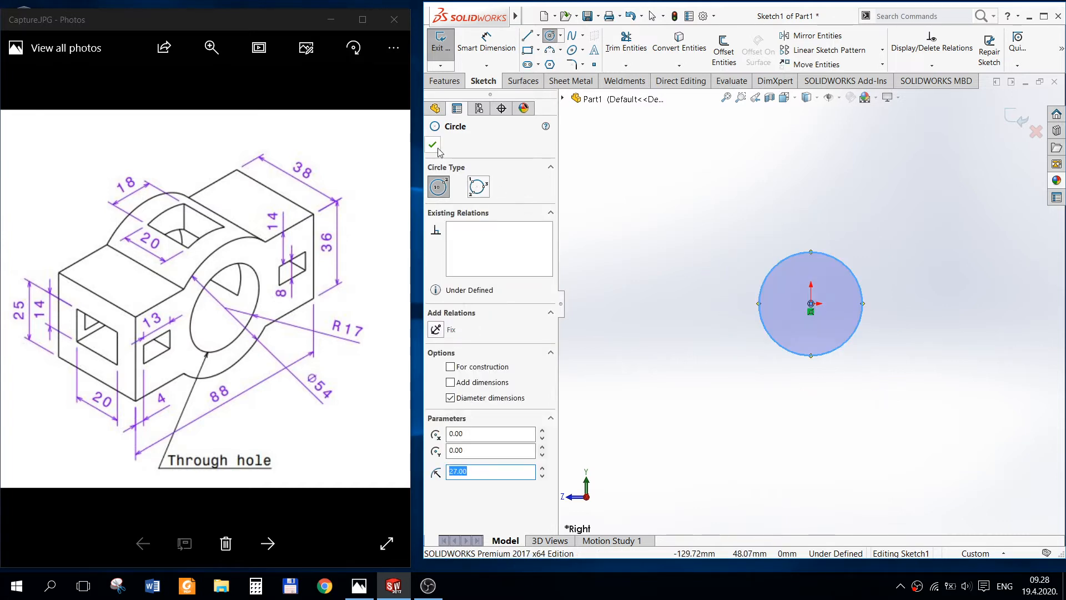
pyautogui.click(432, 145)
pyautogui.click(487, 42)
pyautogui.click(800, 254)
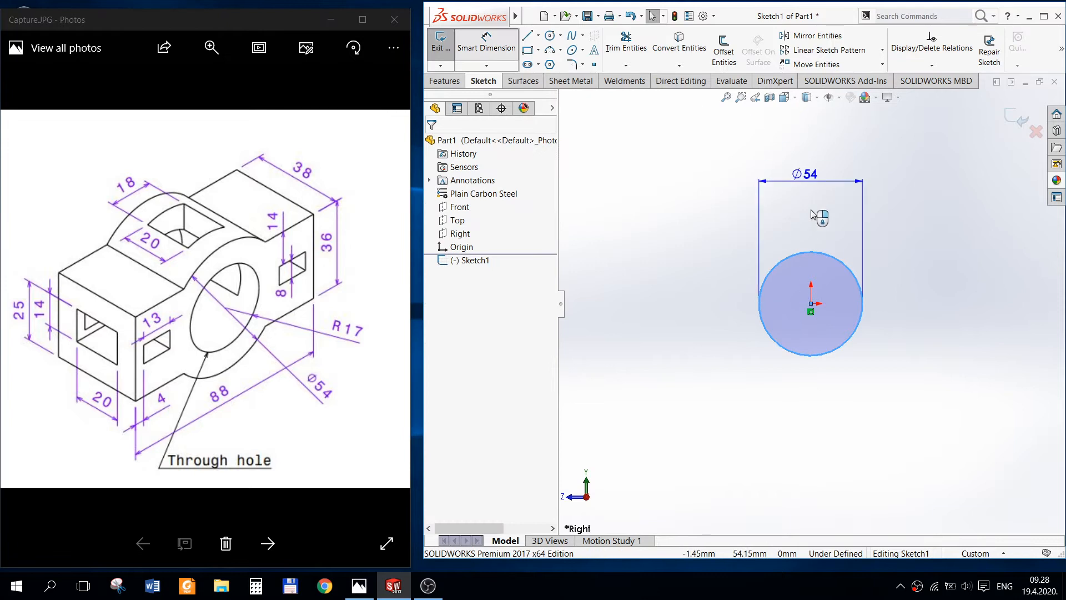
pyautogui.click(811, 240)
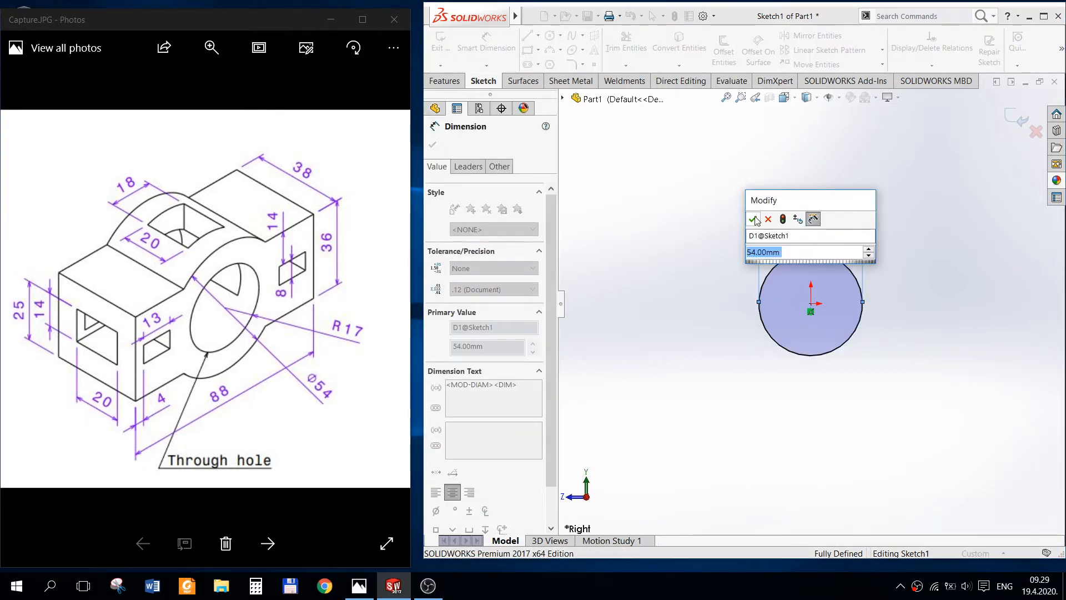
pyautogui.press('Return')
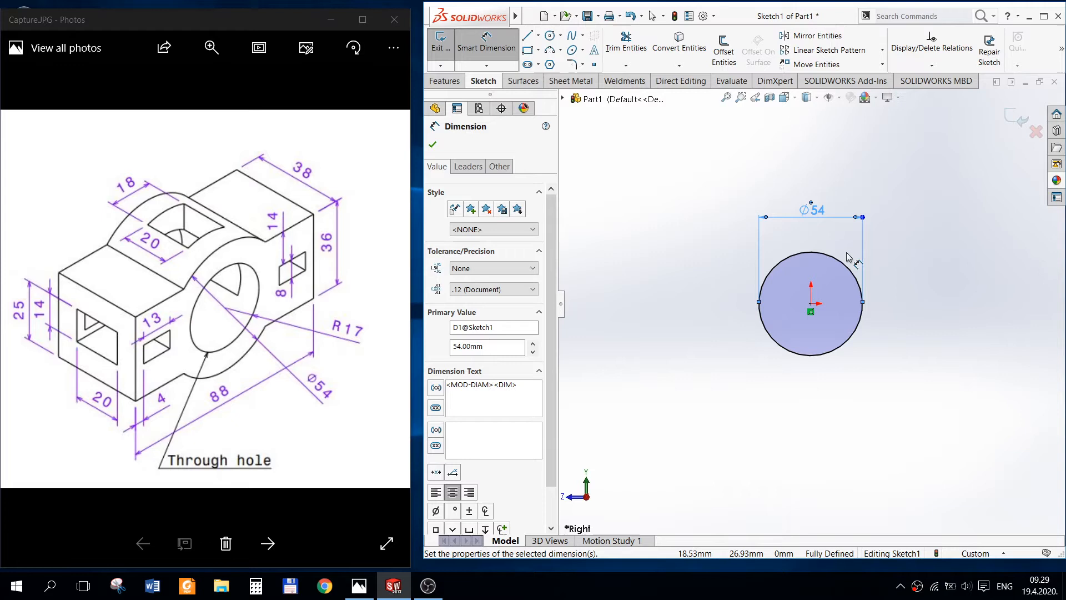
pyautogui.click(431, 146)
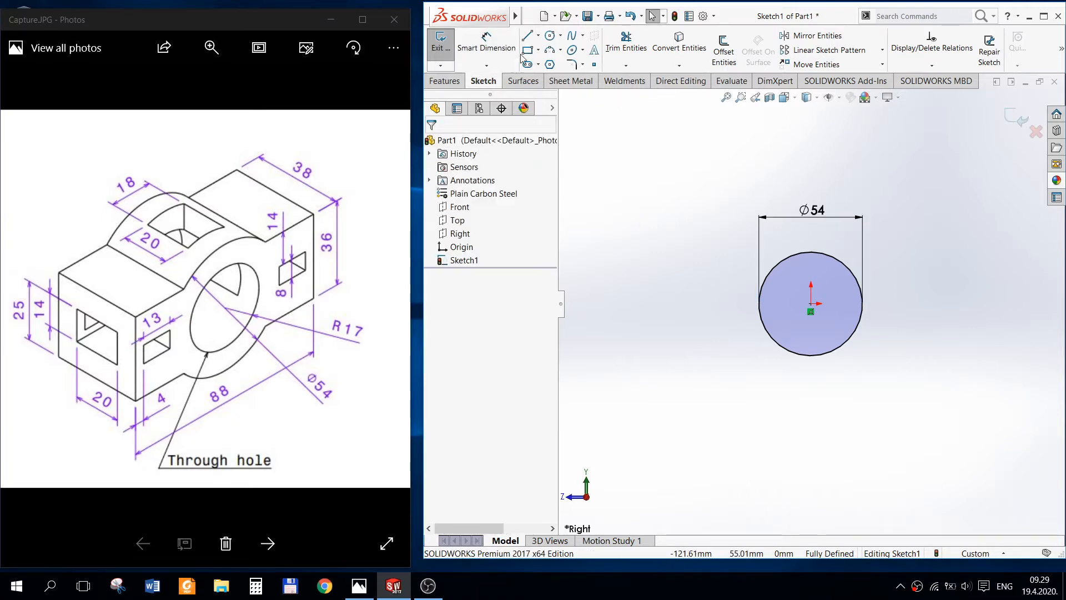
# Step: Sketch a center rectangle about 124 mm wide and 101 mm high around the circle, centred on the origin
pyautogui.click(538, 50)
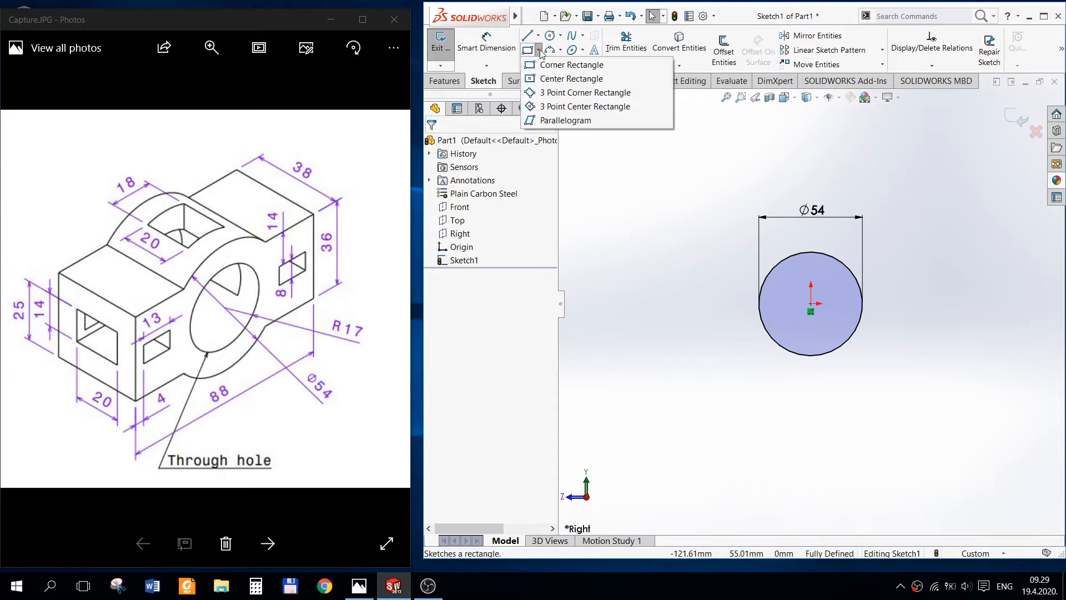
pyautogui.click(558, 107)
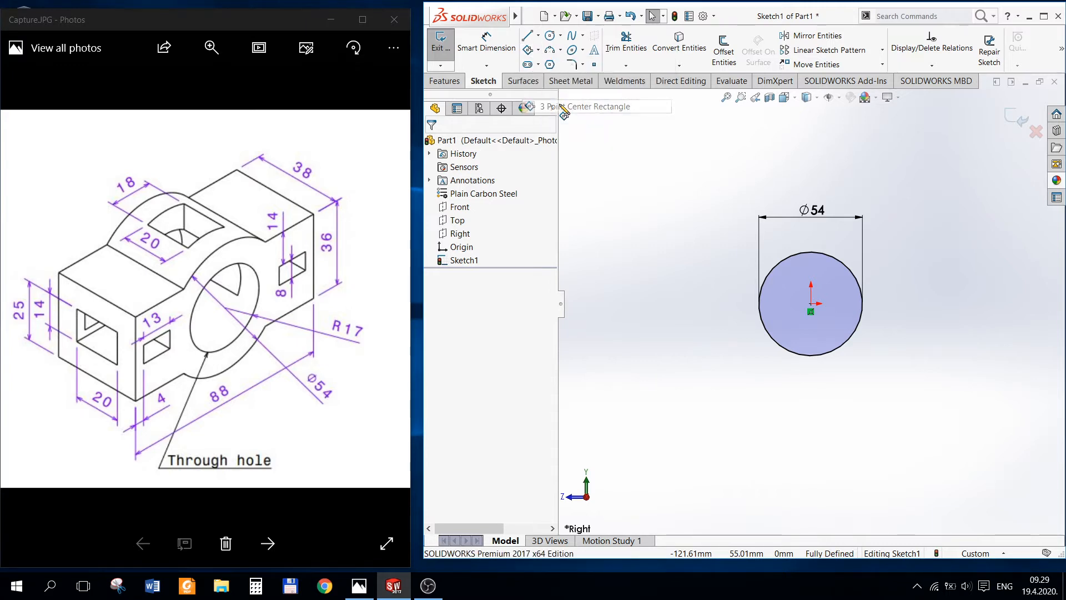
pyautogui.click(537, 50)
pyautogui.click(548, 80)
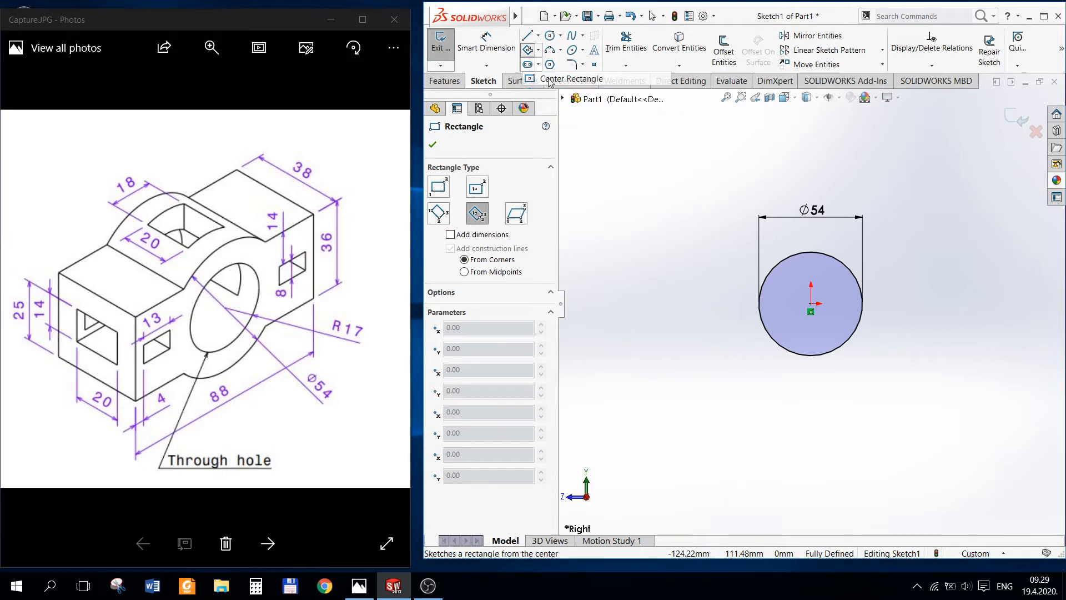
pyautogui.click(810, 303)
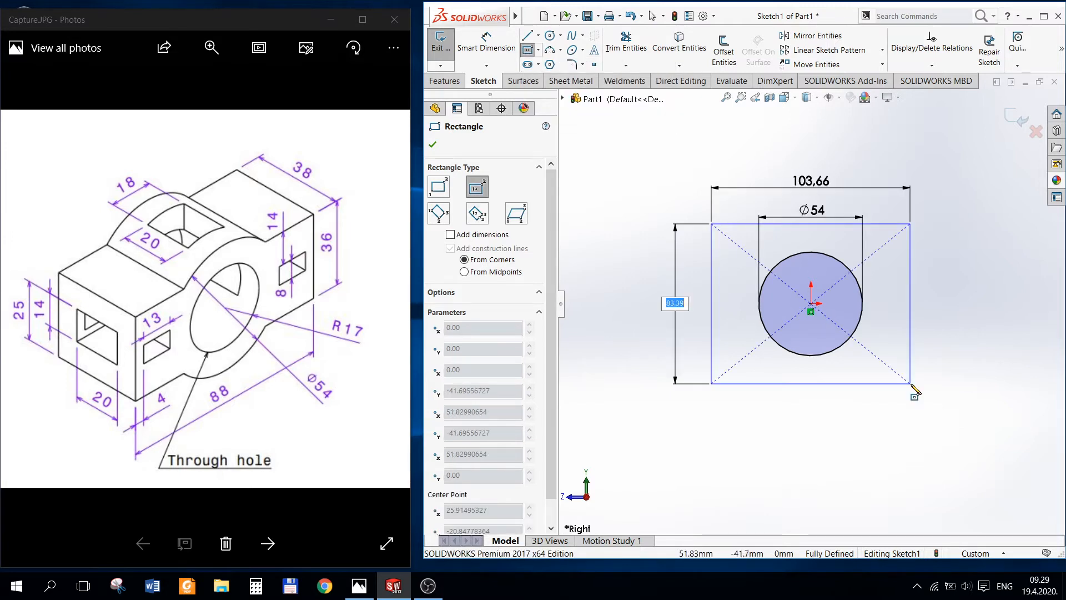
pyautogui.click(931, 404)
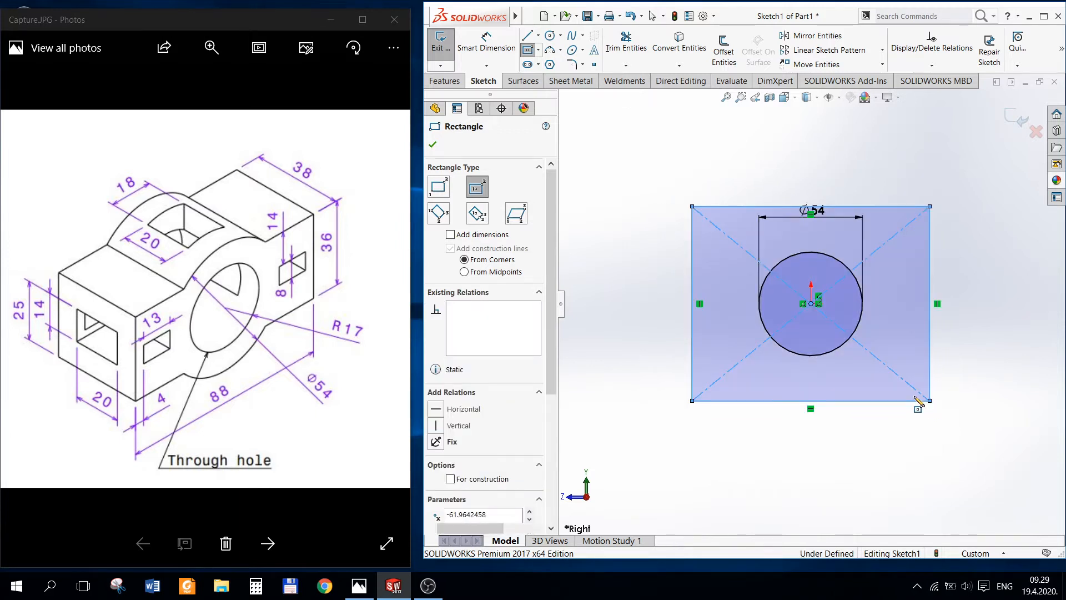
pyautogui.press('Escape')
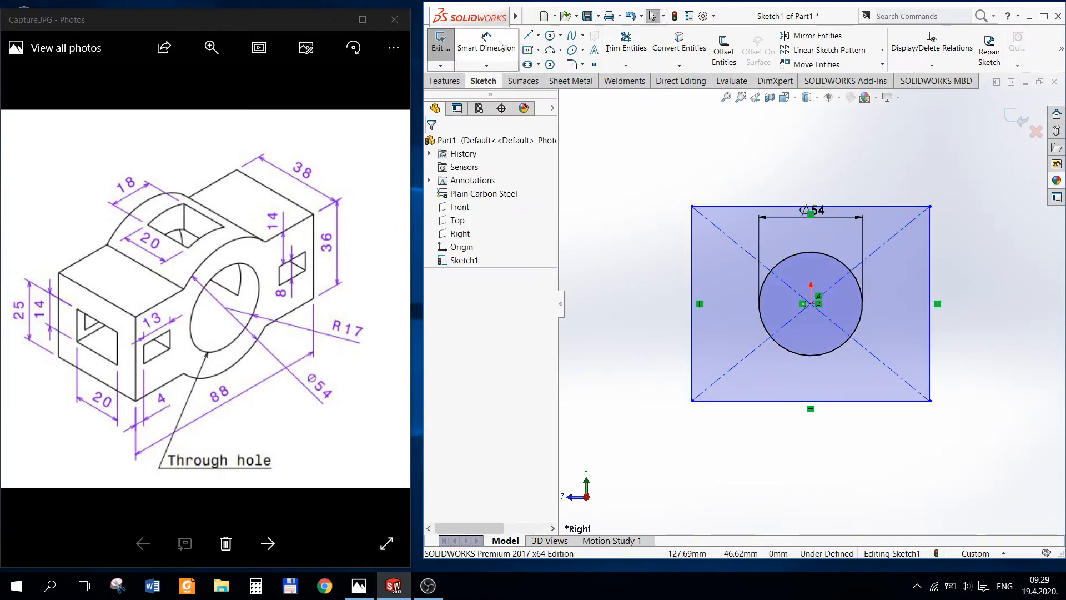
# Step: Dimension the rectangle 36 mm high and 88 mm wide, and finish the sketch
pyautogui.click(500, 46)
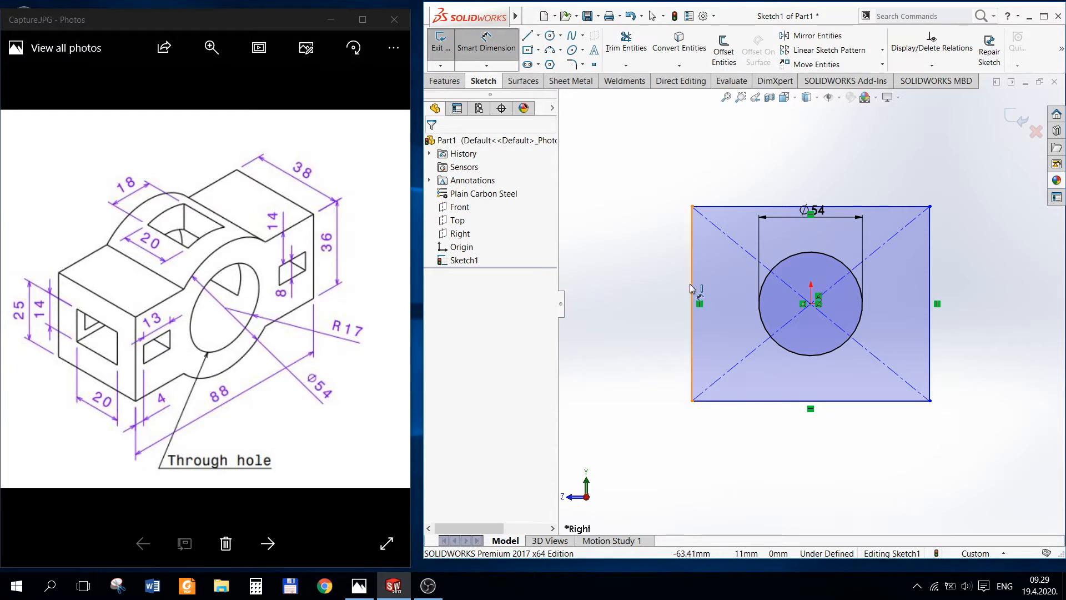
pyautogui.click(690, 285)
pyautogui.click(662, 303)
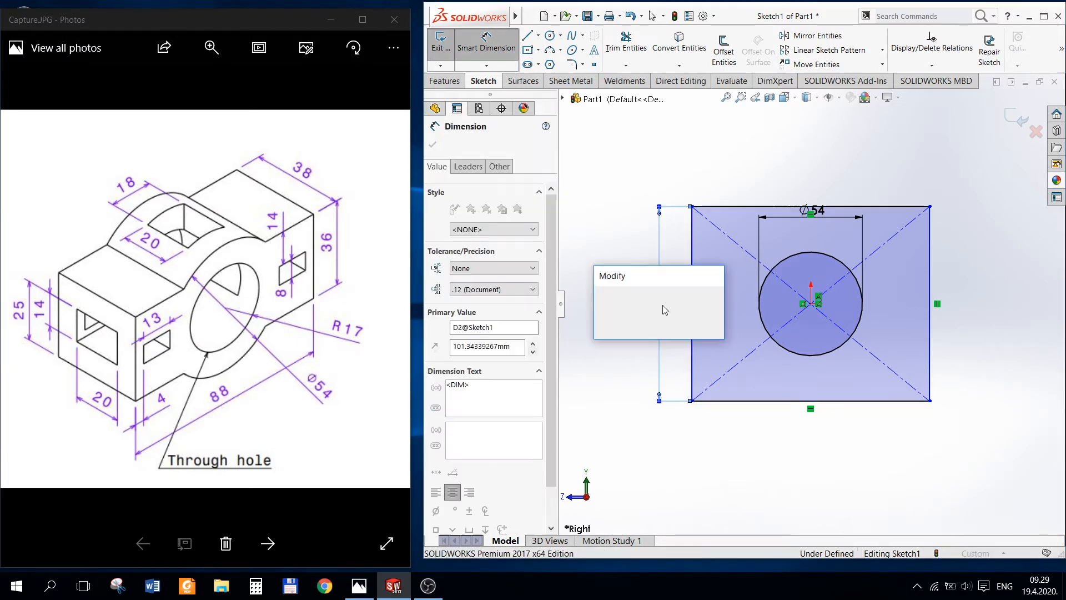
pyautogui.press('Return')
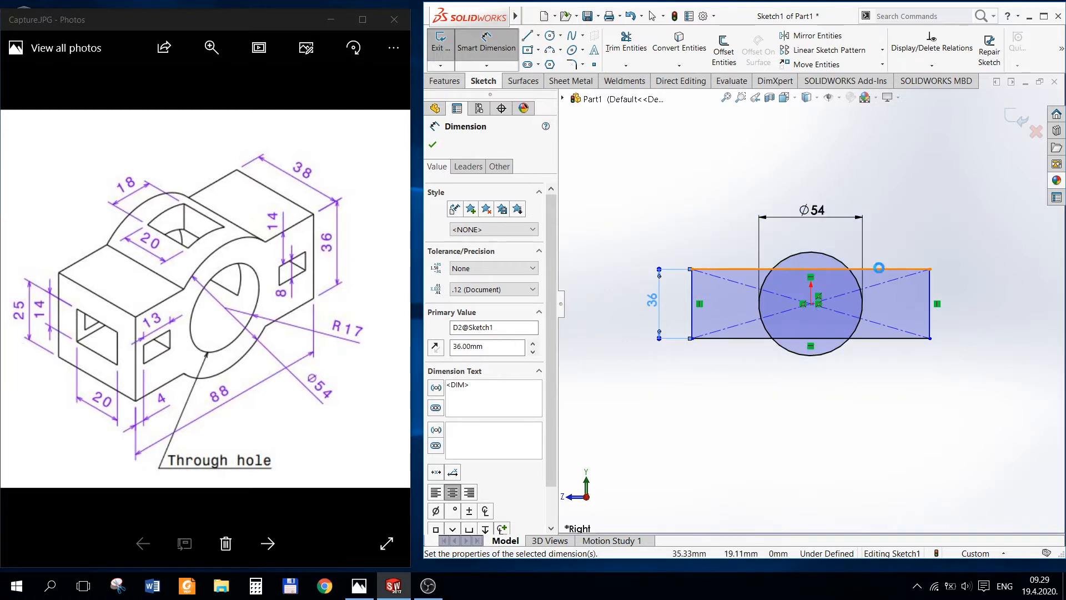
pyautogui.click(878, 268)
pyautogui.click(816, 176)
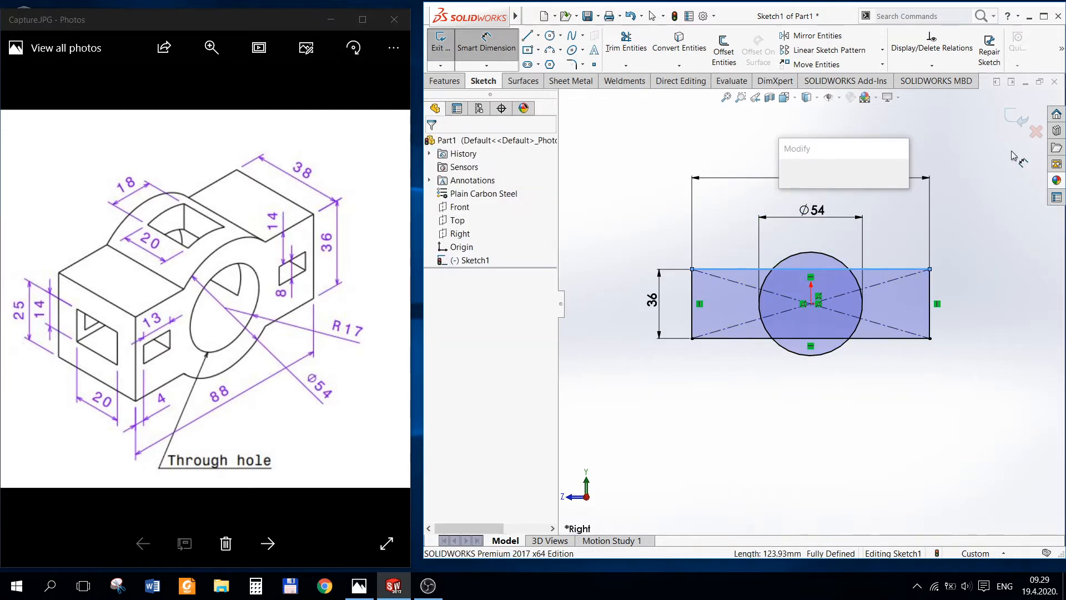
pyautogui.press('Return')
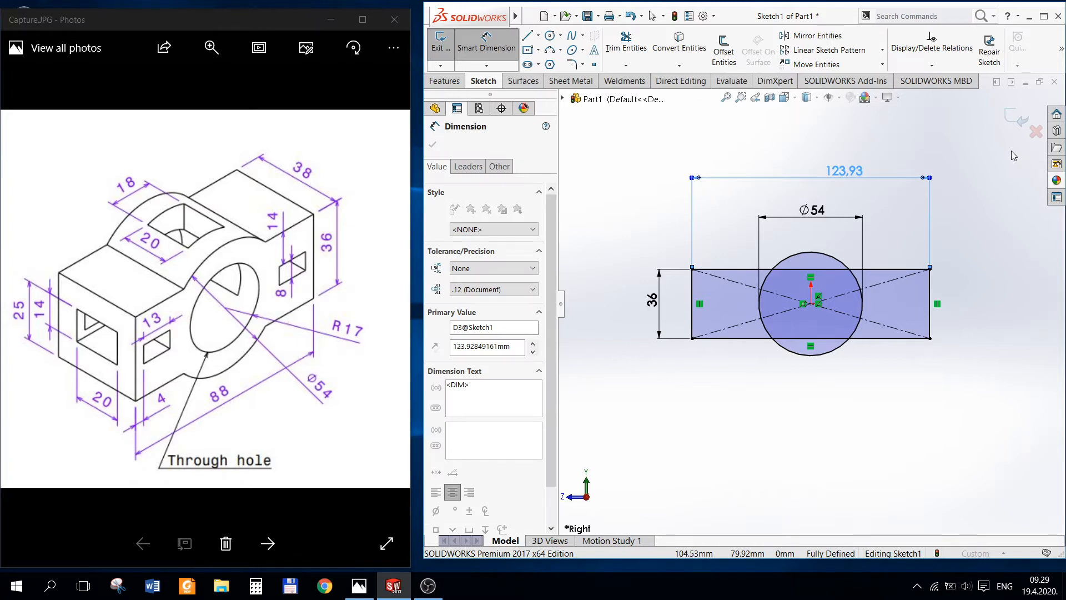
pyautogui.press('Escape')
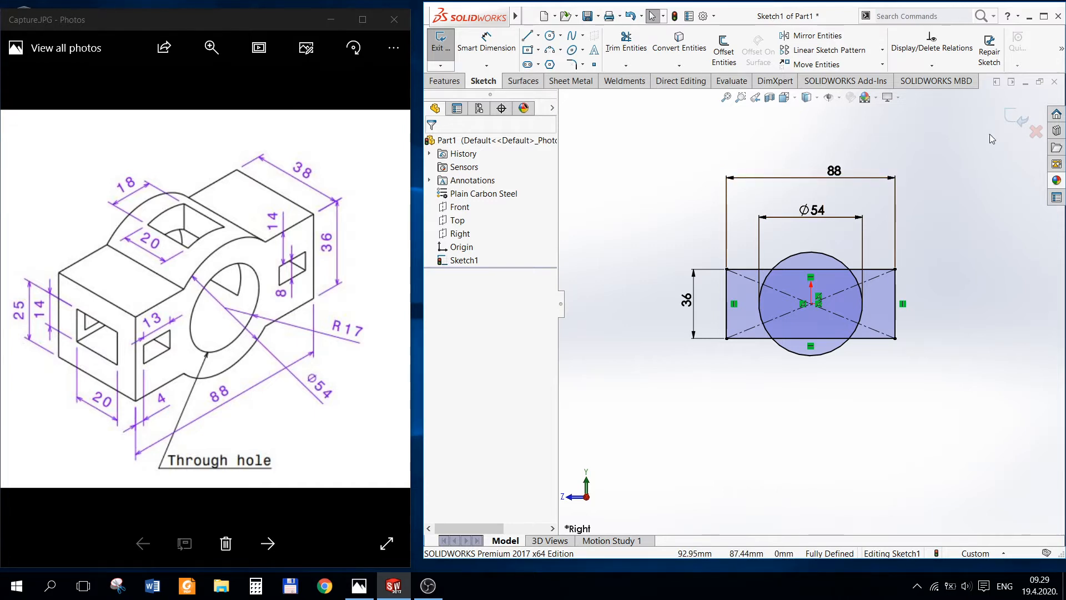
pyautogui.click(1016, 116)
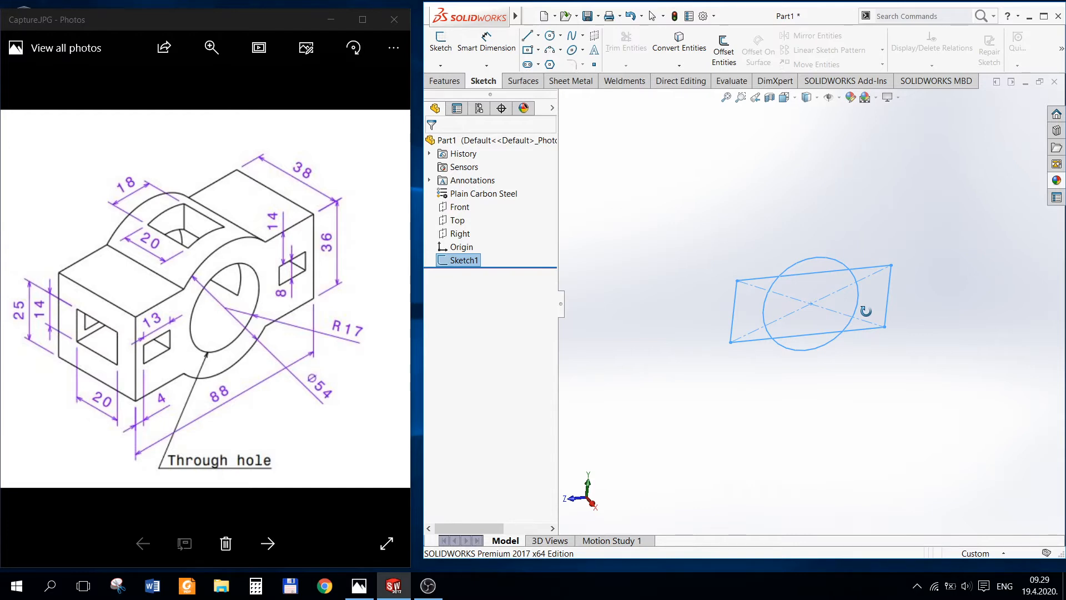
# Step: Extrude all regions of the circle and rectangle sketch as a solid with a blind depth of 10 mm
pyautogui.click(445, 81)
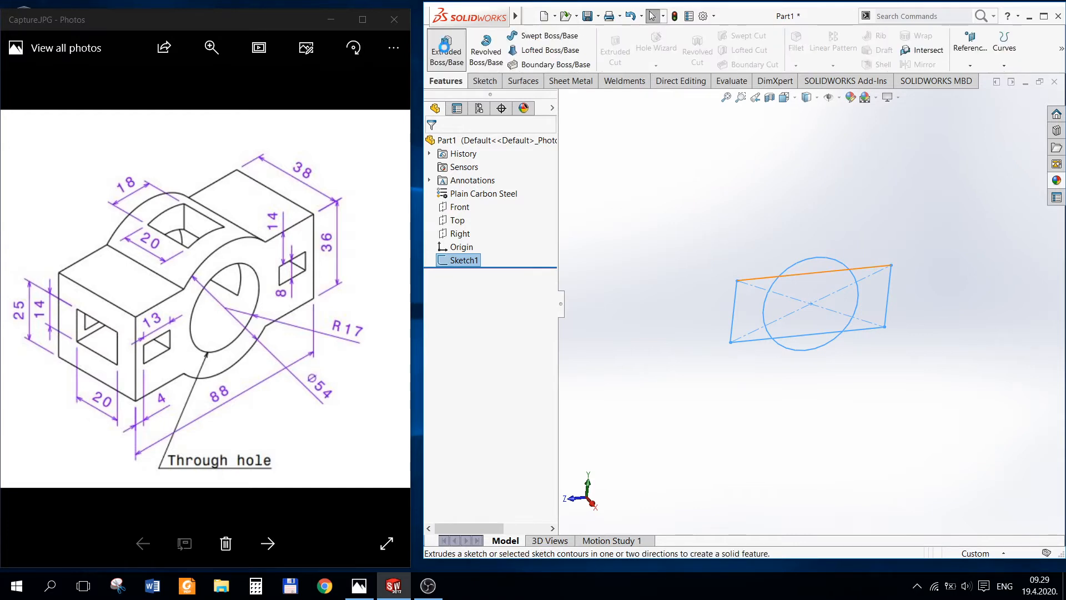
pyautogui.click(445, 46)
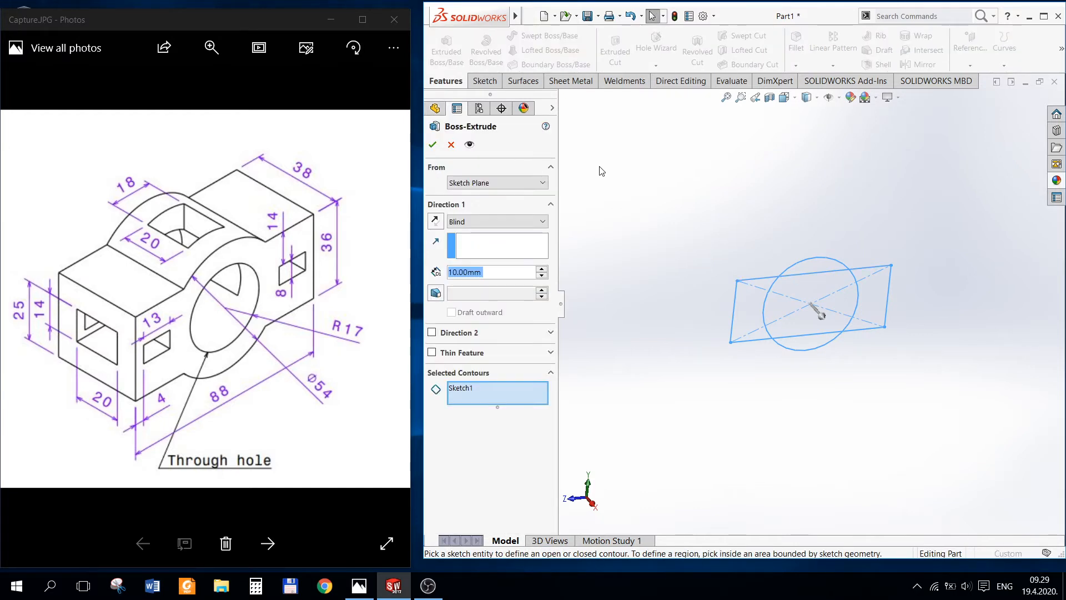
pyautogui.click(752, 305)
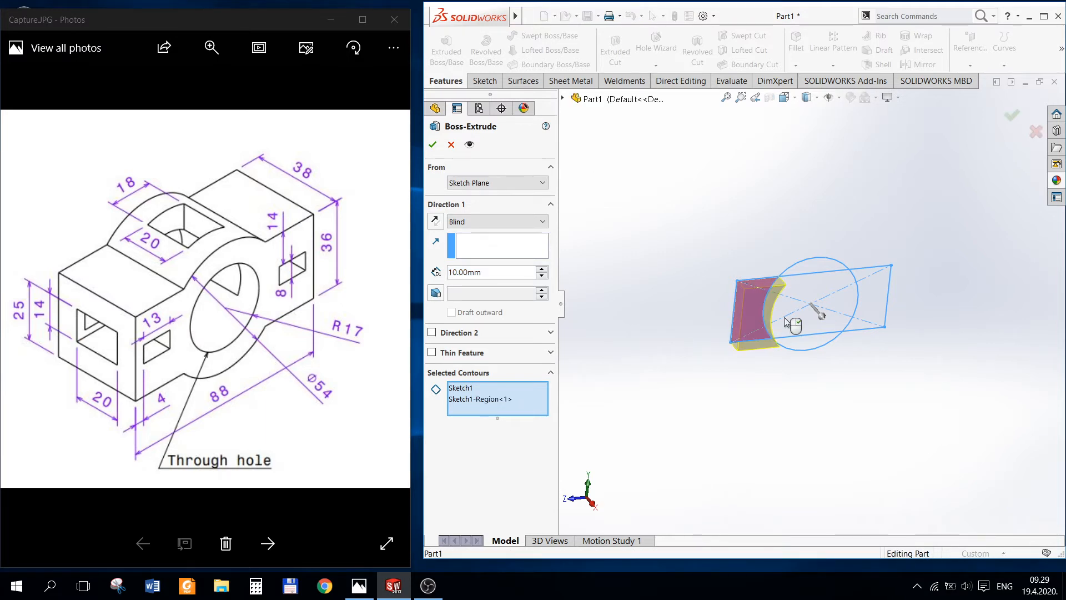
pyautogui.click(816, 311)
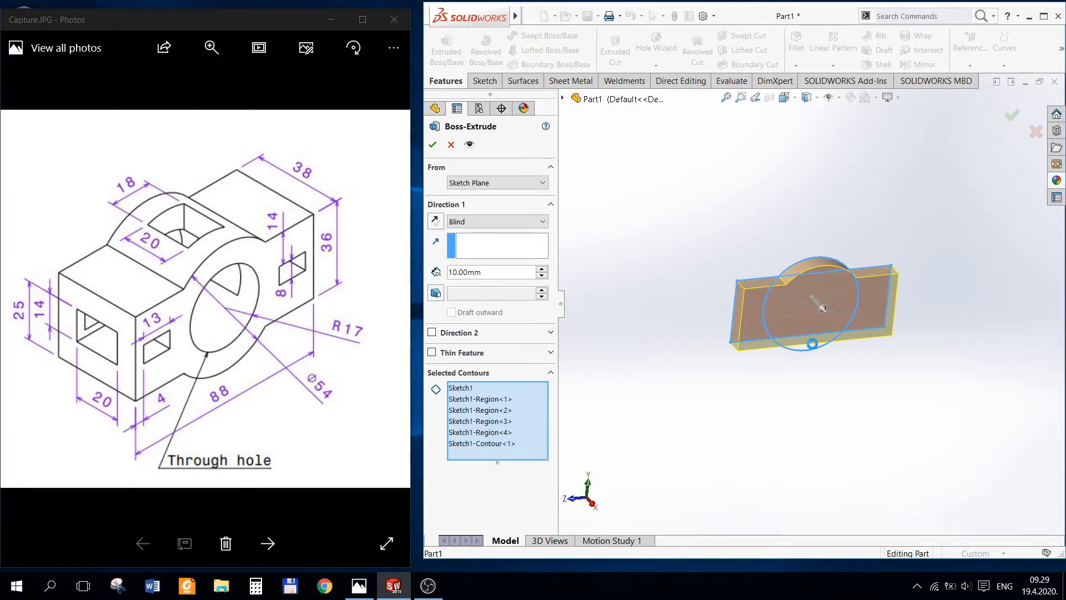
pyautogui.click(812, 340)
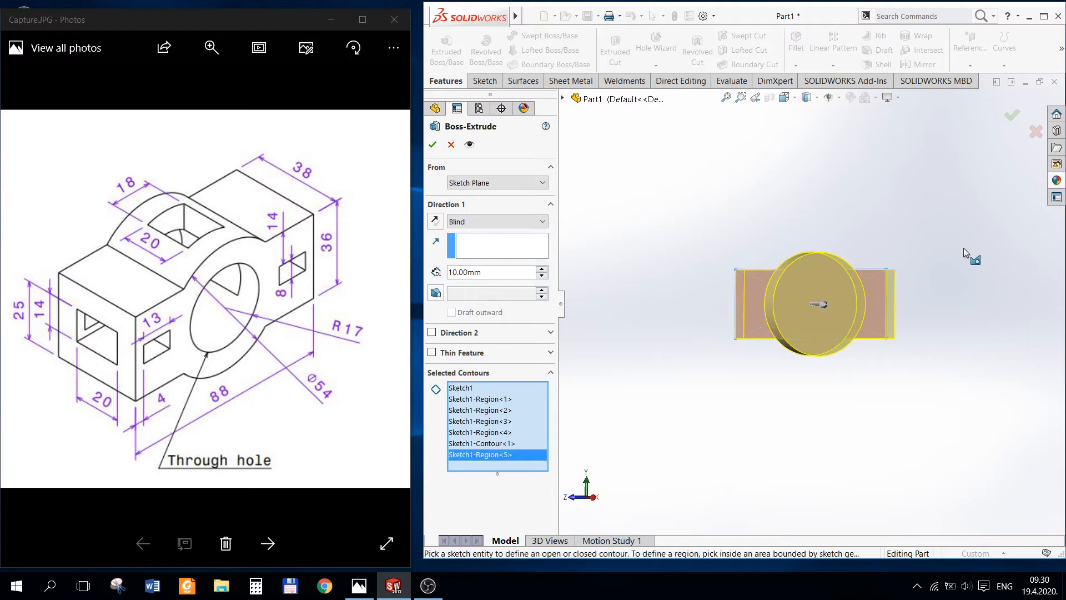
pyautogui.click(1010, 118)
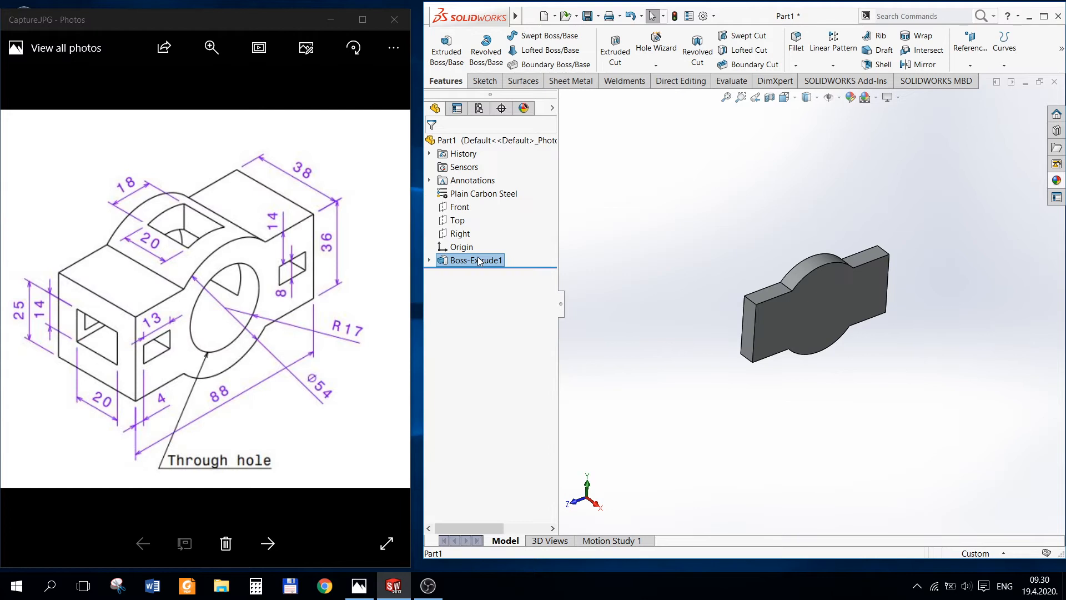
# Step: Edit the extrusion to use the Mid Plane end condition with a depth of 38 mm
pyautogui.click(479, 261)
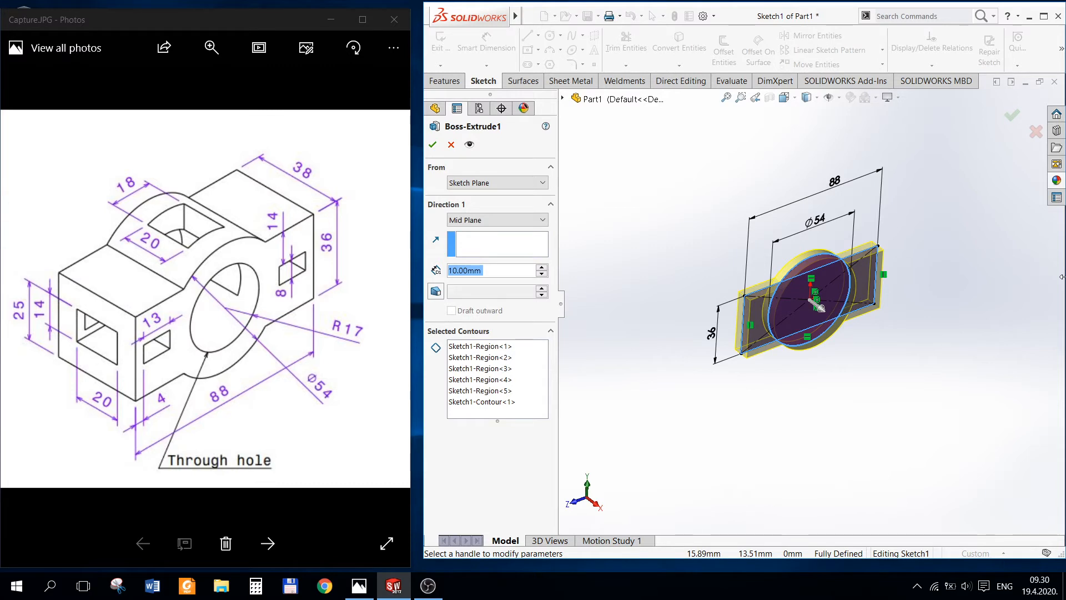
pyautogui.write('38')
pyautogui.press('Return')
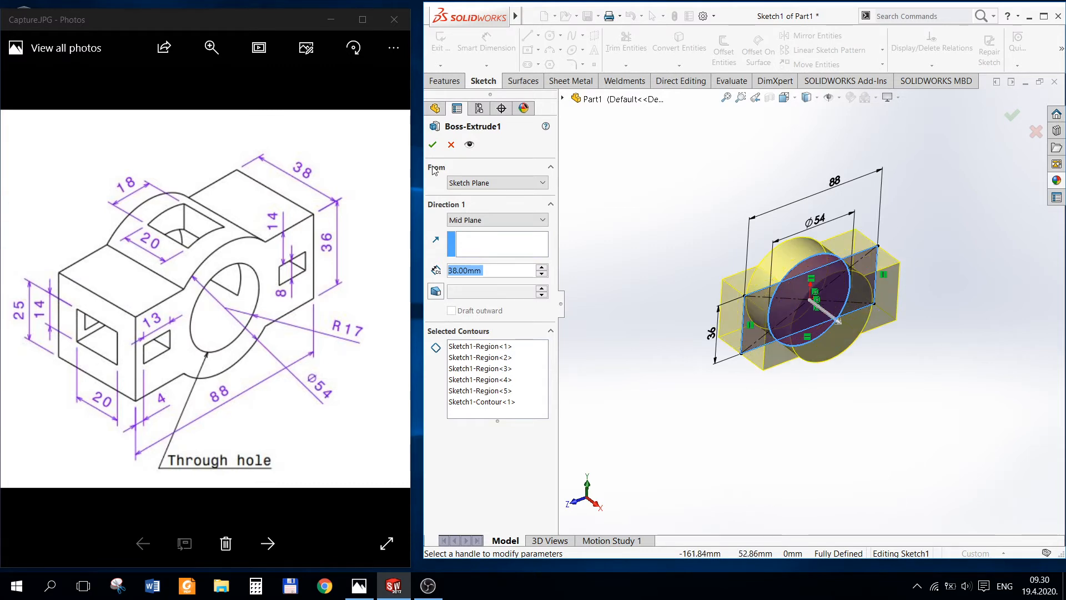
pyautogui.press('Return')
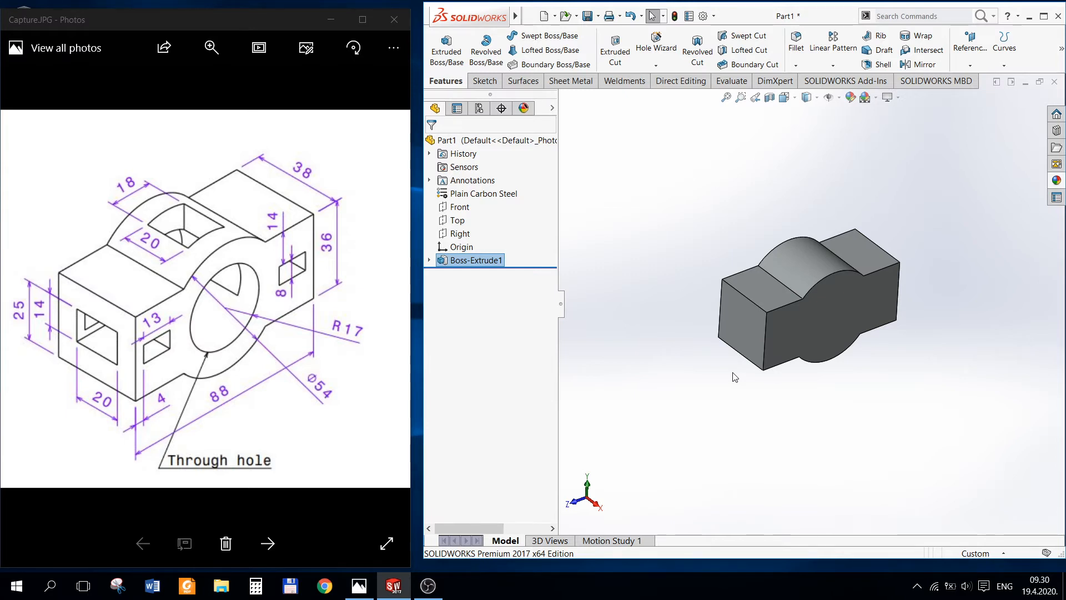
# Step: Start a sketch on the block's end face and draw a center rectangle about 14 mm by 12.6 mm at the origin
pyautogui.click(737, 324)
pyautogui.click(769, 312)
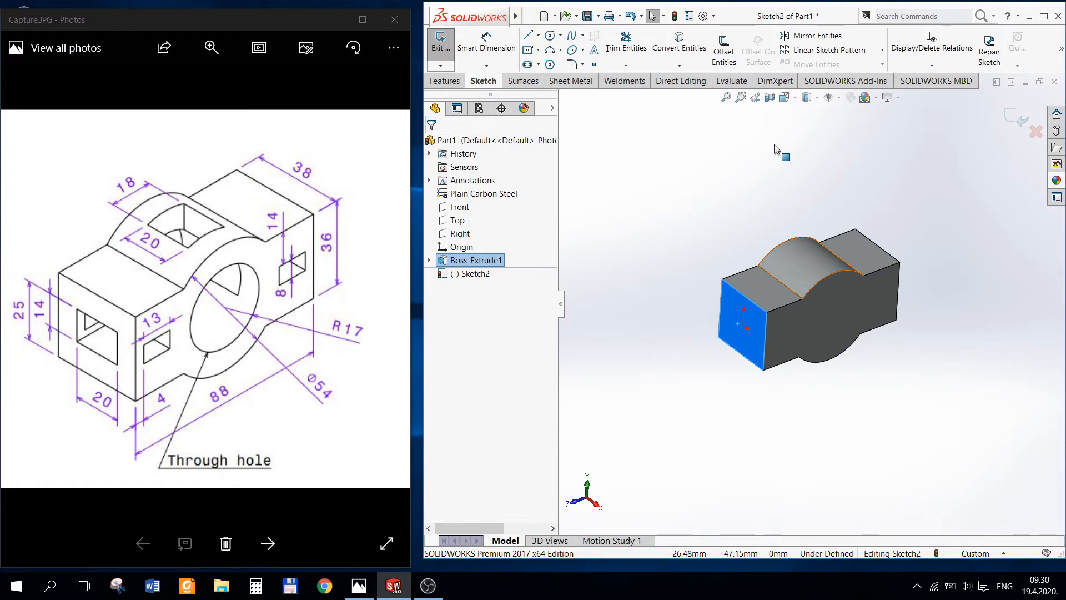
pyautogui.click(528, 50)
pyautogui.click(743, 325)
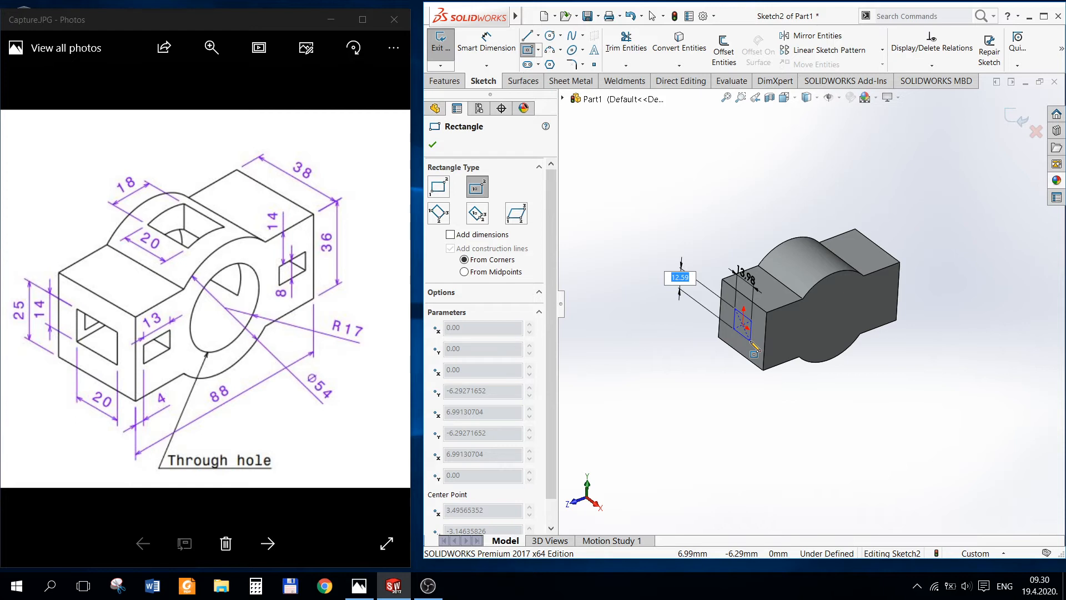
pyautogui.click(753, 349)
# Step: Dimension the end-face rectangle 14 mm high and 20 mm wide
pyautogui.scroll(-2, 755, 342)
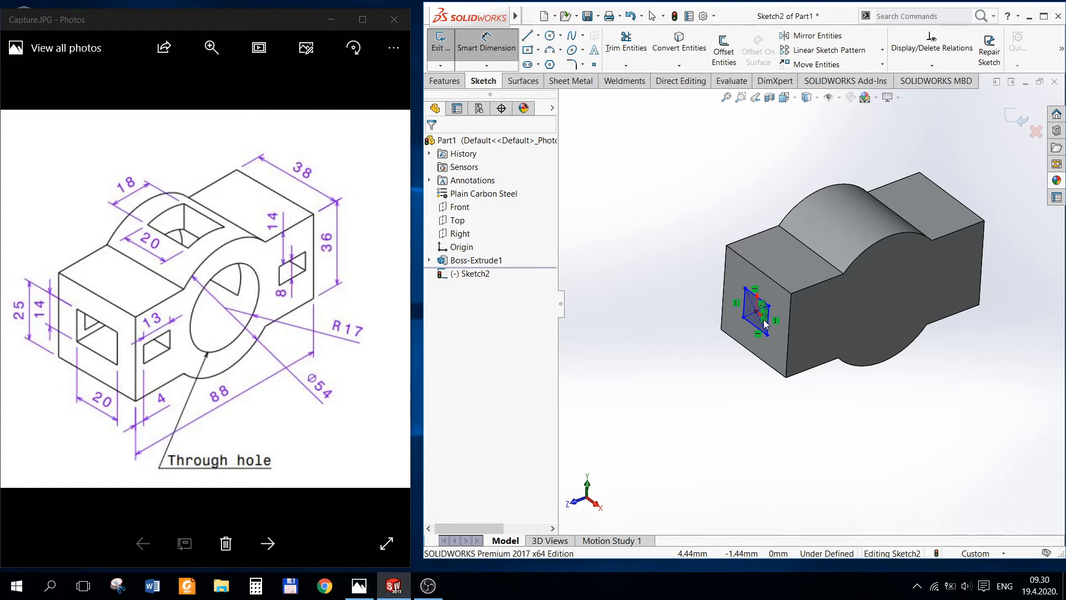
pyautogui.scroll(-2, 765, 325)
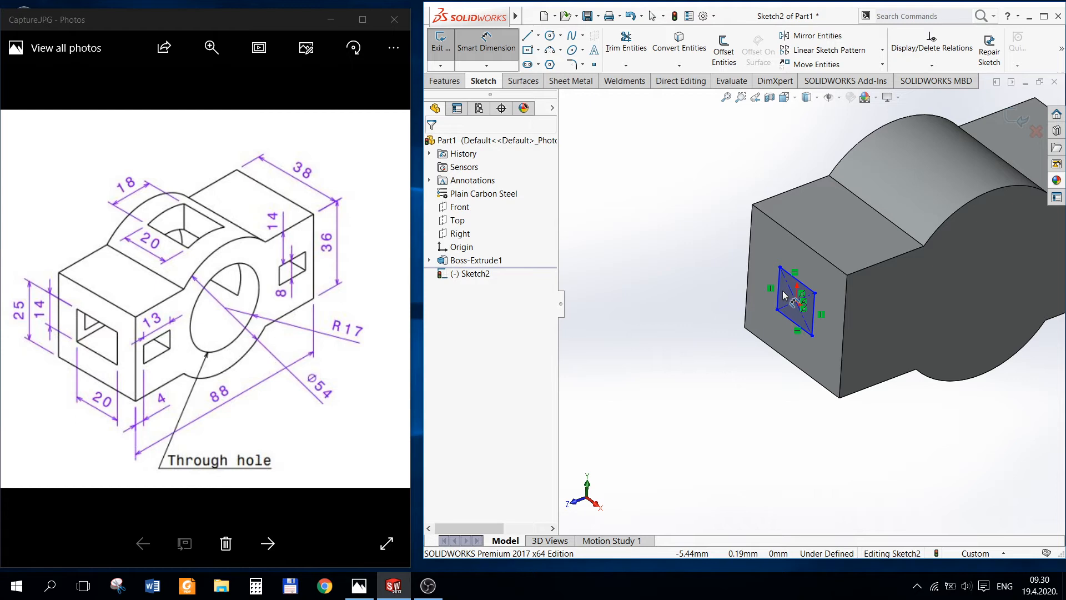
pyautogui.click(779, 292)
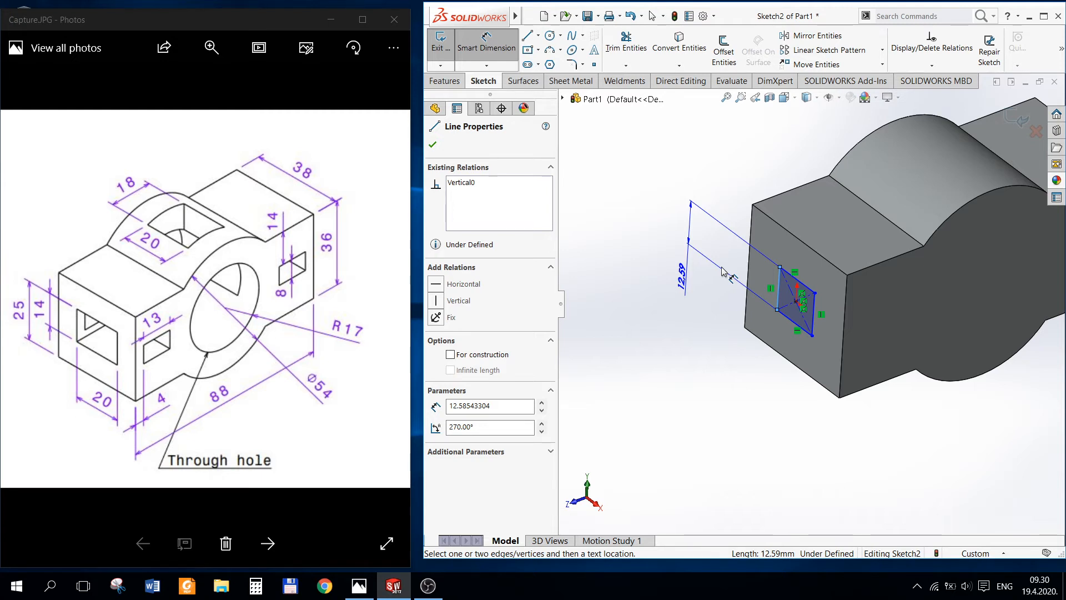
pyautogui.click(722, 271)
pyautogui.write('14')
pyautogui.press('Return')
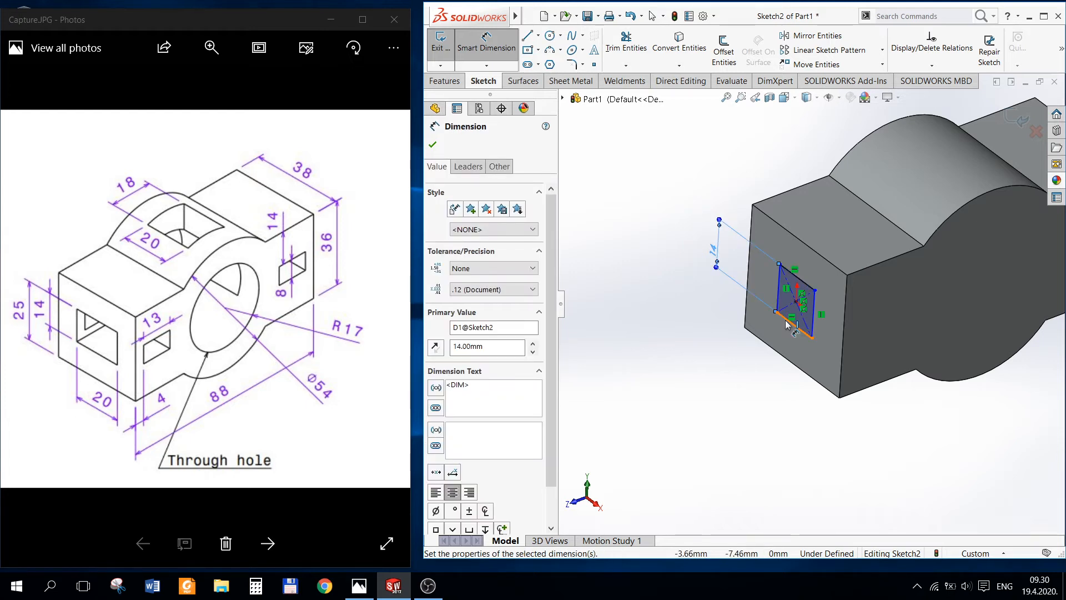
pyautogui.click(788, 324)
pyautogui.click(766, 382)
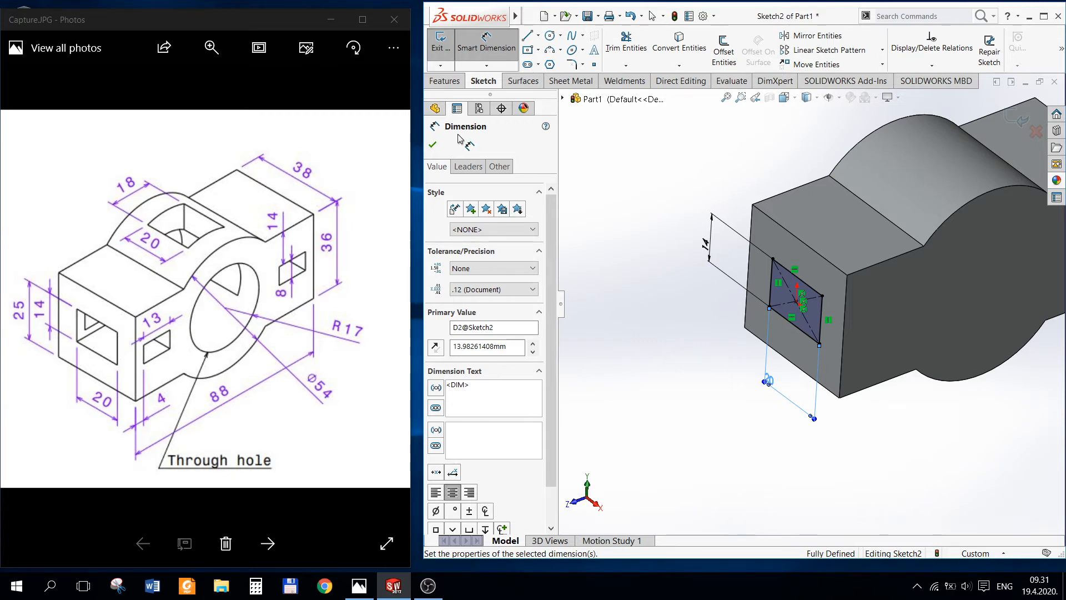
# Step: Finish the end-face rectangle sketch and dimension the circle on the front face to a 34 mm diameter
pyautogui.click(440, 43)
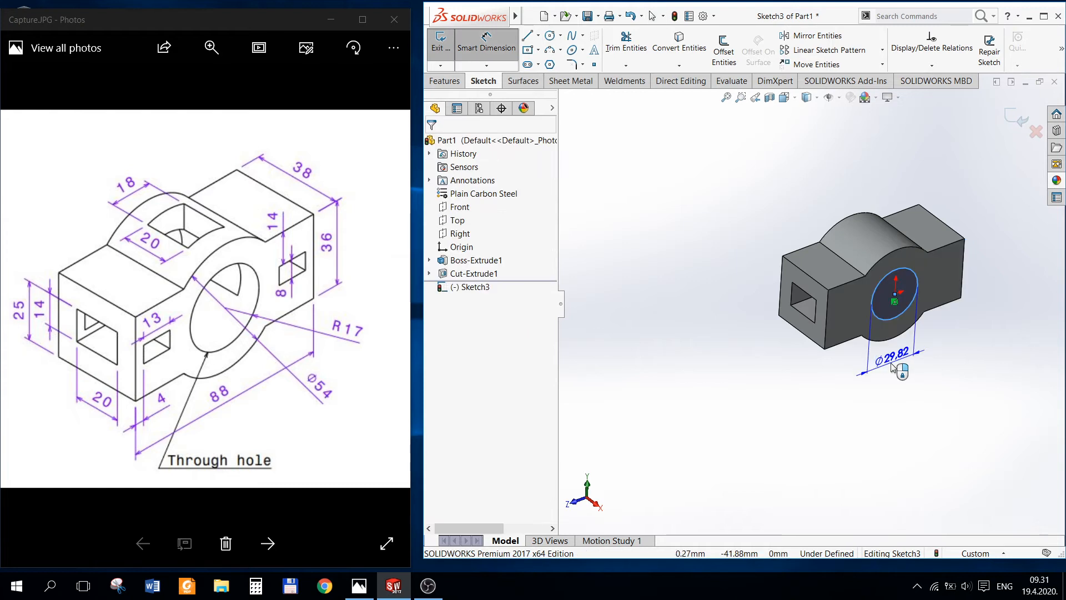
pyautogui.click(902, 364)
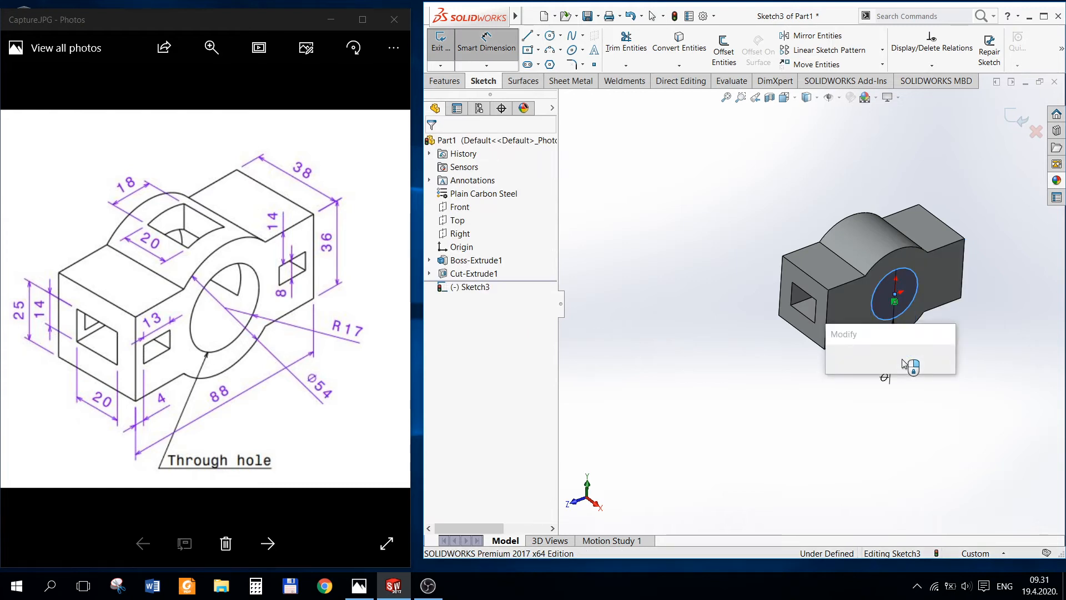
pyautogui.write('34')
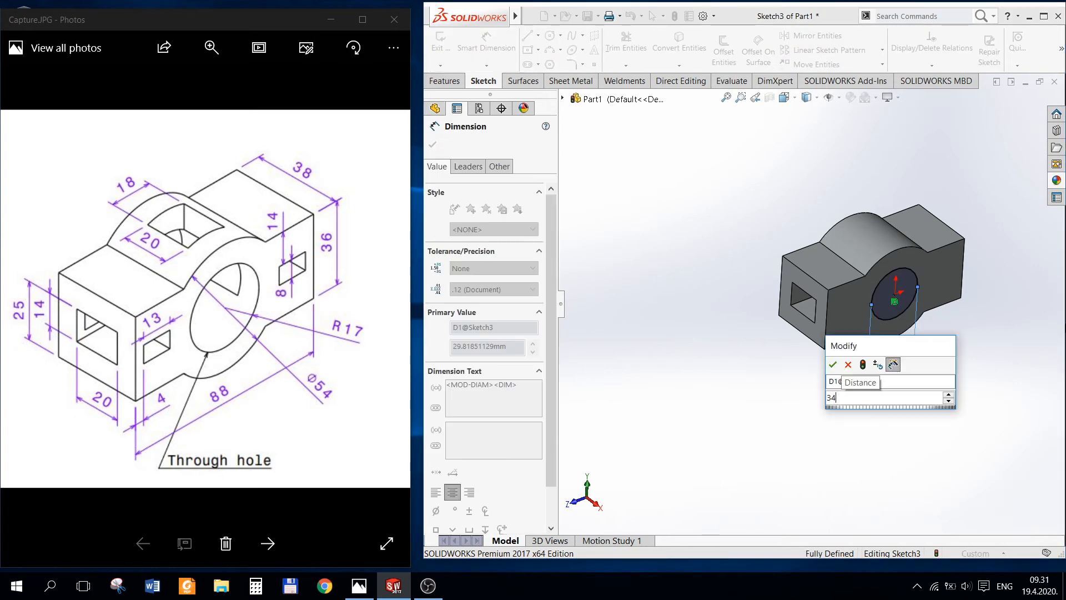
pyautogui.press('Return')
pyautogui.press('Escape')
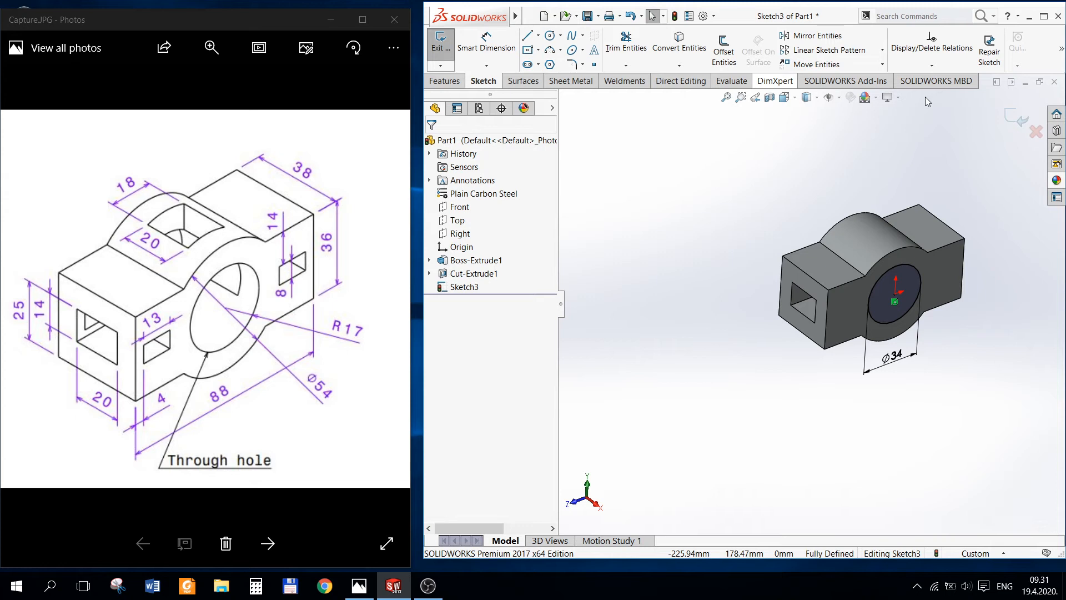
# Step: Close the circle sketch and extrude-cut it with the Through All end condition to form the central hole
pyautogui.click(1016, 117)
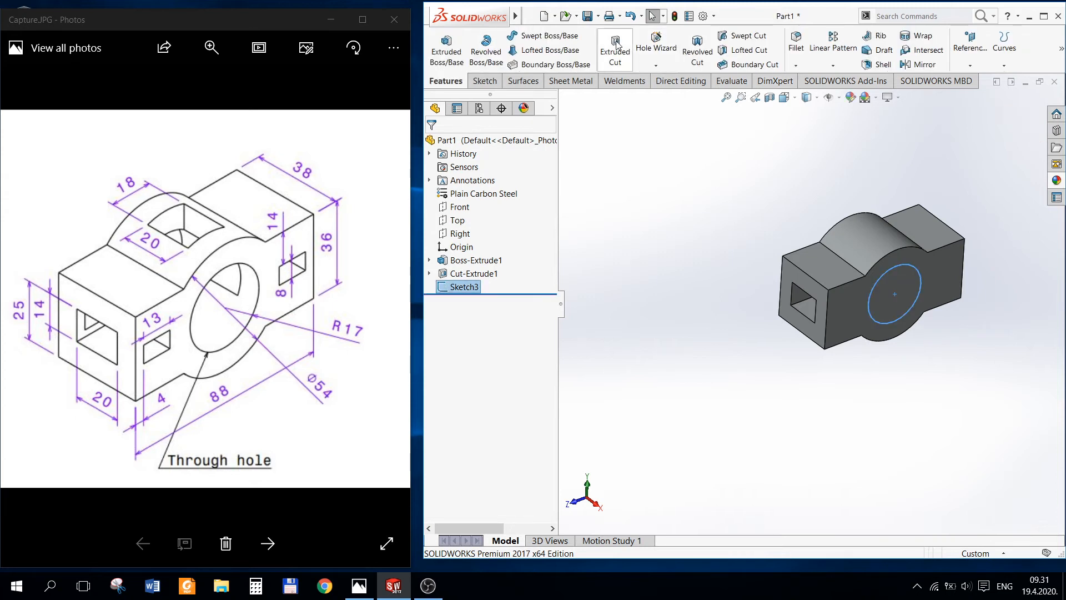
pyautogui.click(615, 44)
pyautogui.click(497, 221)
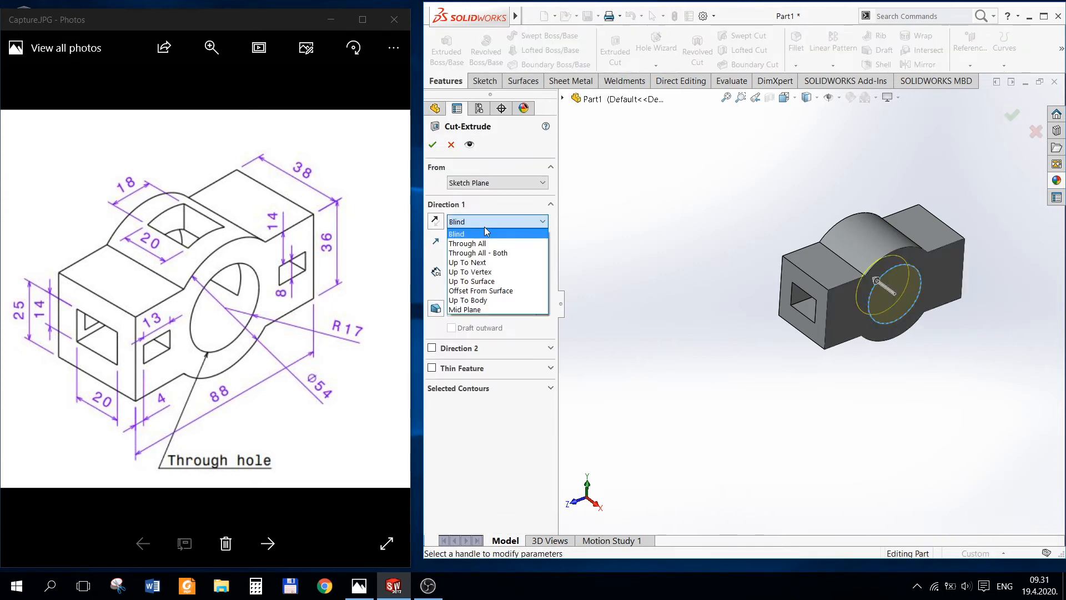
pyautogui.click(471, 240)
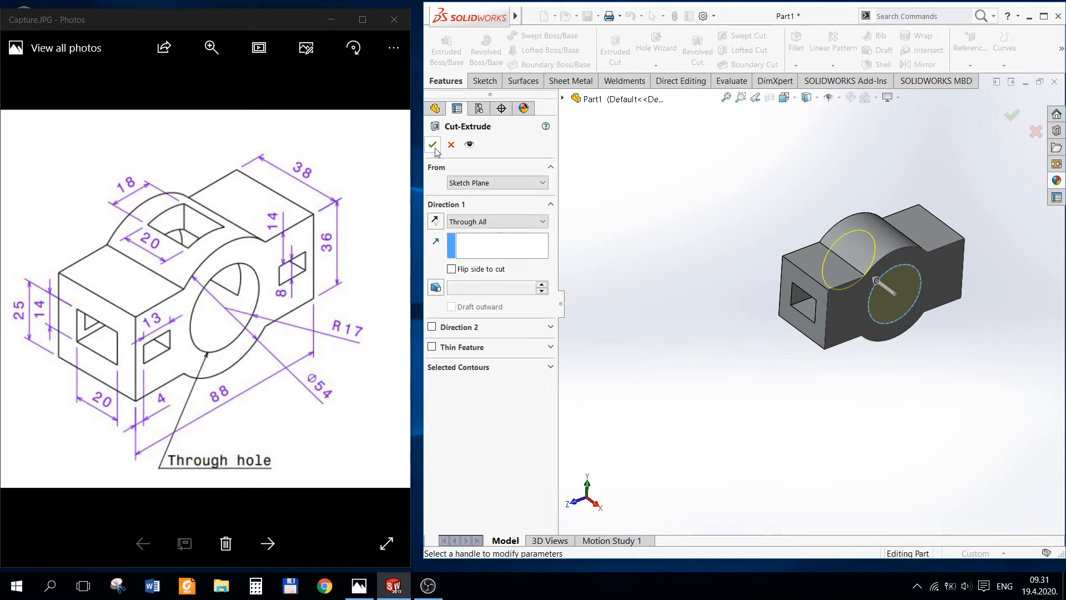
pyautogui.click(432, 145)
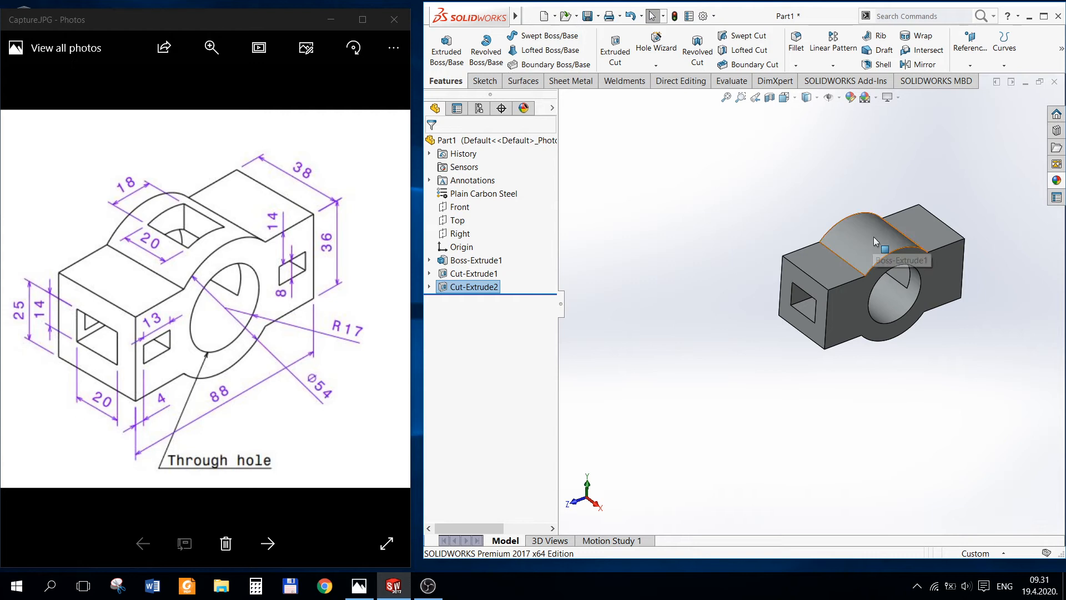
# Step: Start a sketch on the Top plane and draw a center rectangle about 229 mm by 106 mm at the origin
pyautogui.click(455, 220)
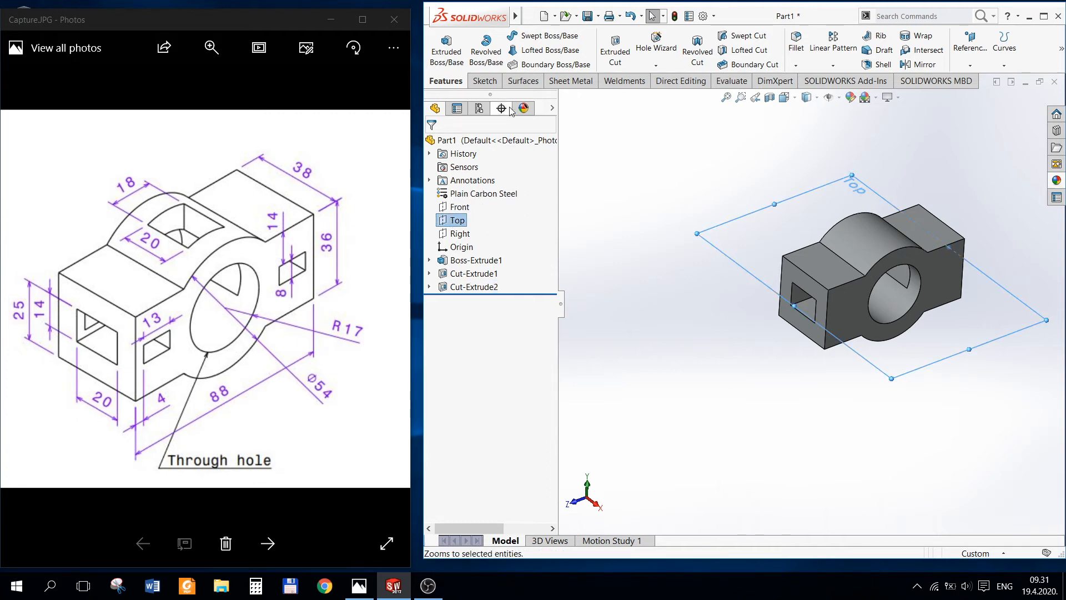
pyautogui.click(489, 84)
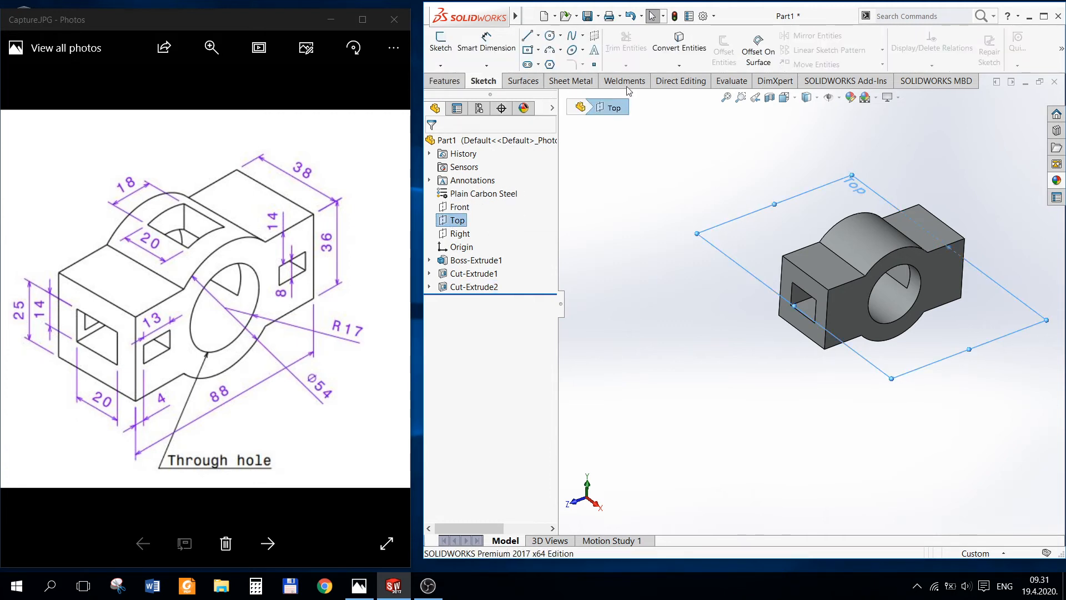
pyautogui.click(528, 50)
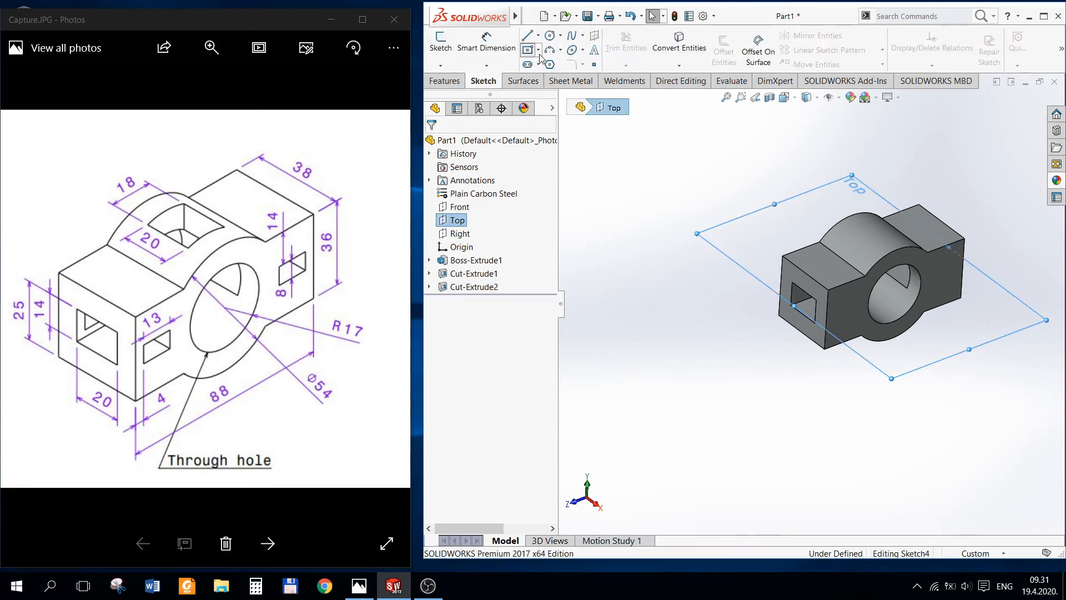
pyautogui.click(872, 276)
pyautogui.click(927, 410)
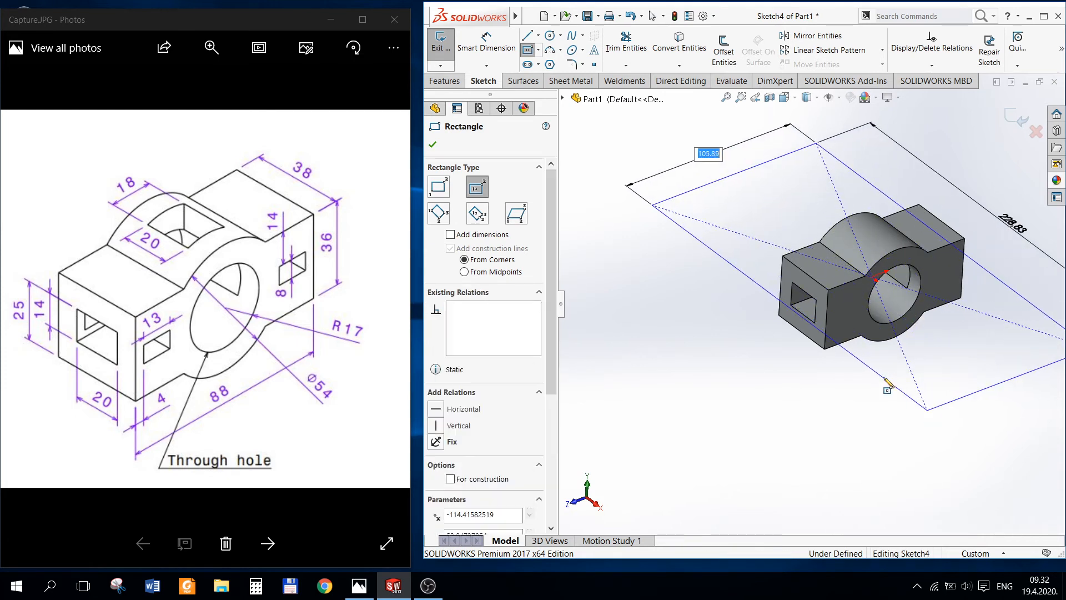
pyautogui.click(433, 144)
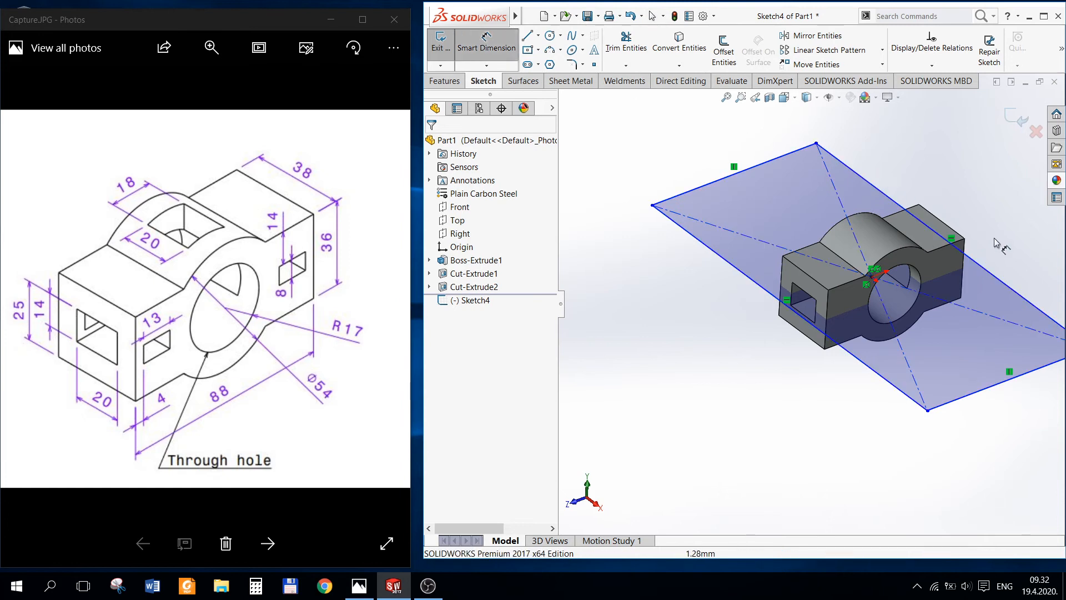
# Step: Dimension the Top-plane rectangle 20 mm across the block's thickness and 18 mm along its length
pyautogui.click(1006, 281)
pyautogui.click(1058, 244)
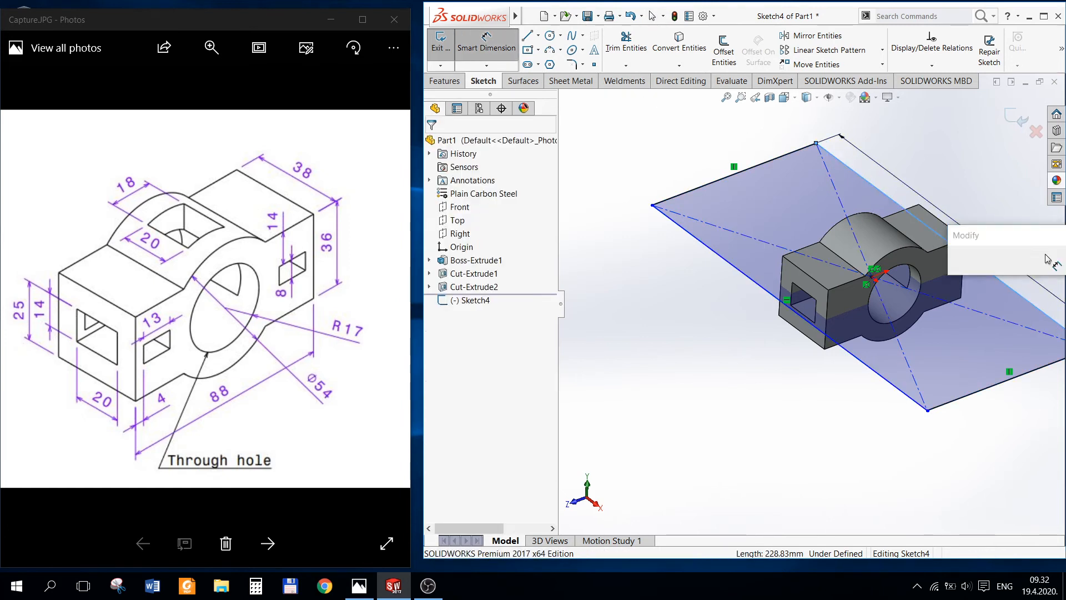
pyautogui.write('20')
pyautogui.press('Return')
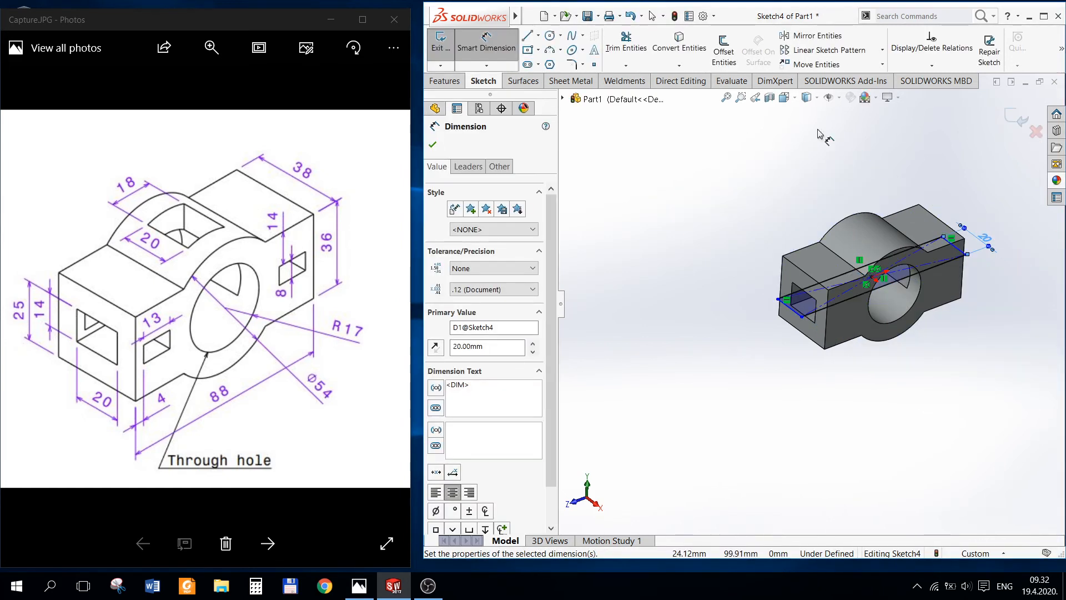
pyautogui.press('f')
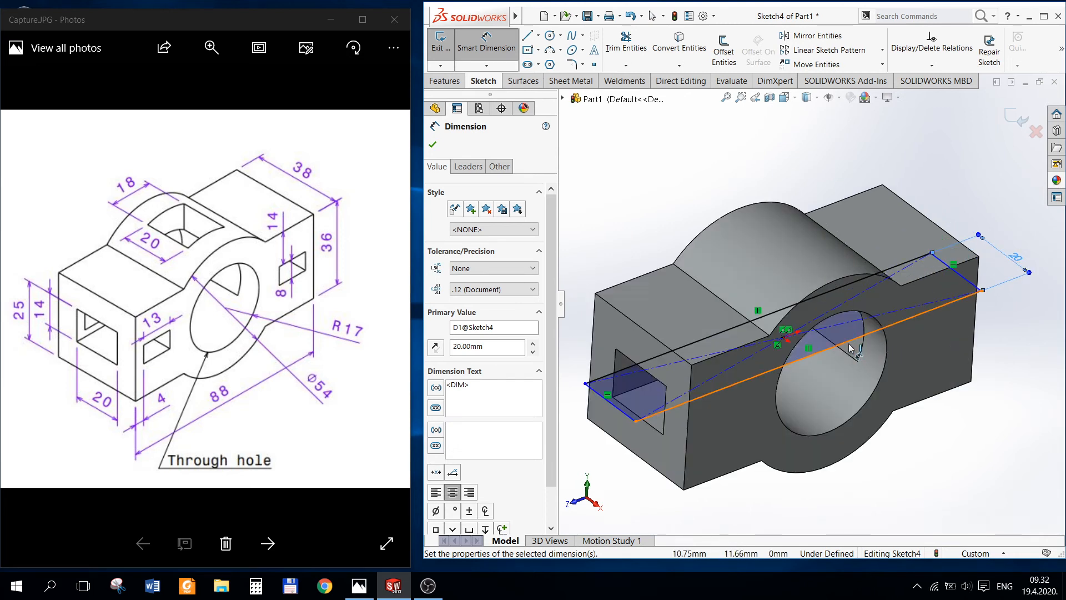
pyautogui.click(868, 333)
pyautogui.click(987, 422)
pyautogui.write('18')
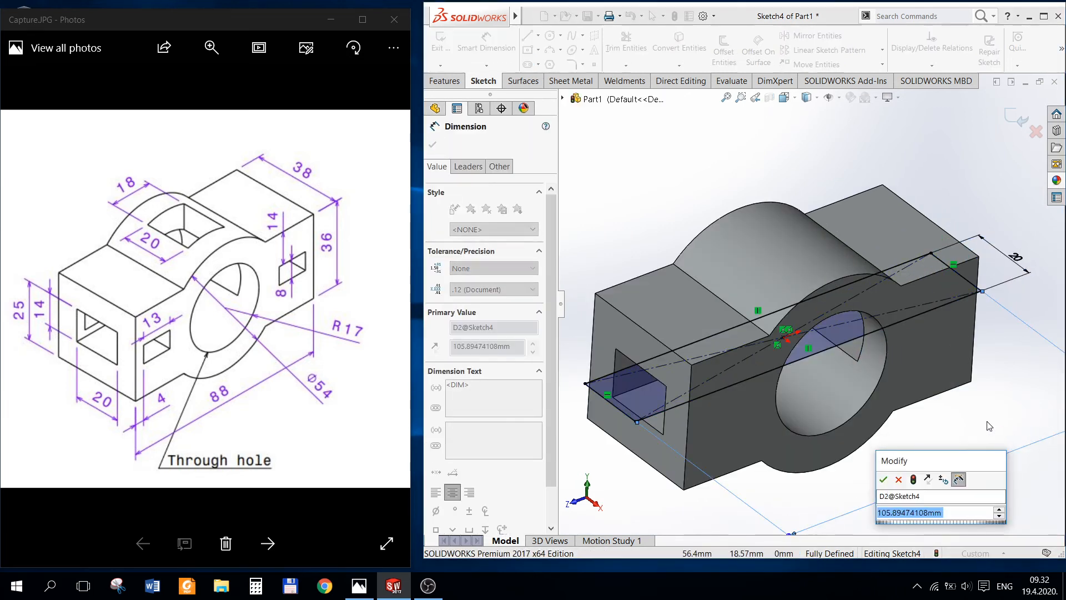
pyautogui.press('Return')
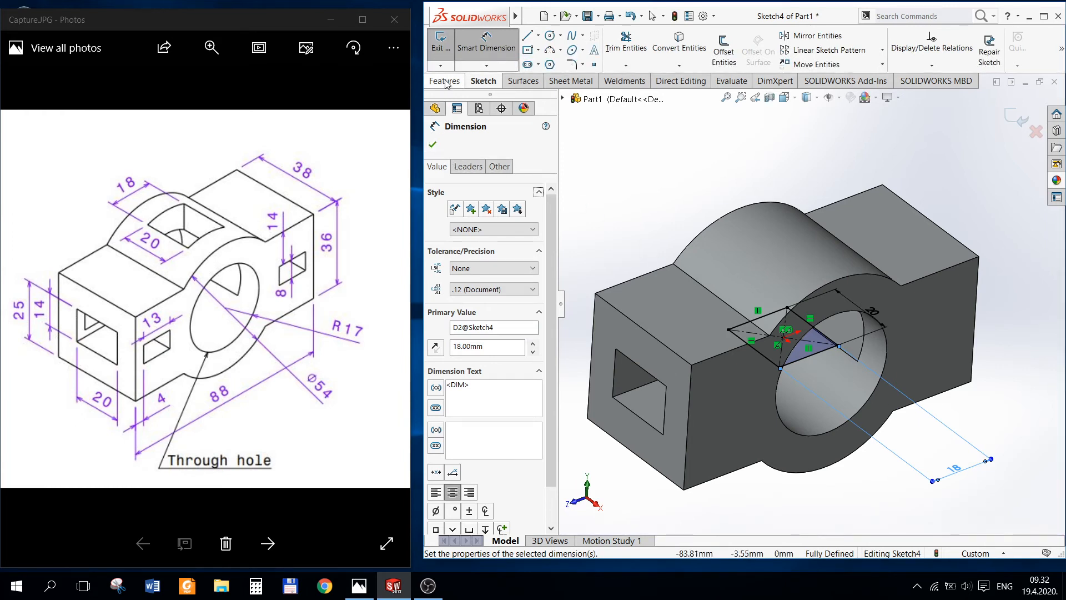
pyautogui.click(432, 145)
# Step: Extrude-cut the 20 by 18 mm rectangle upward through the boss using the reversed direction and Through All
pyautogui.click(445, 81)
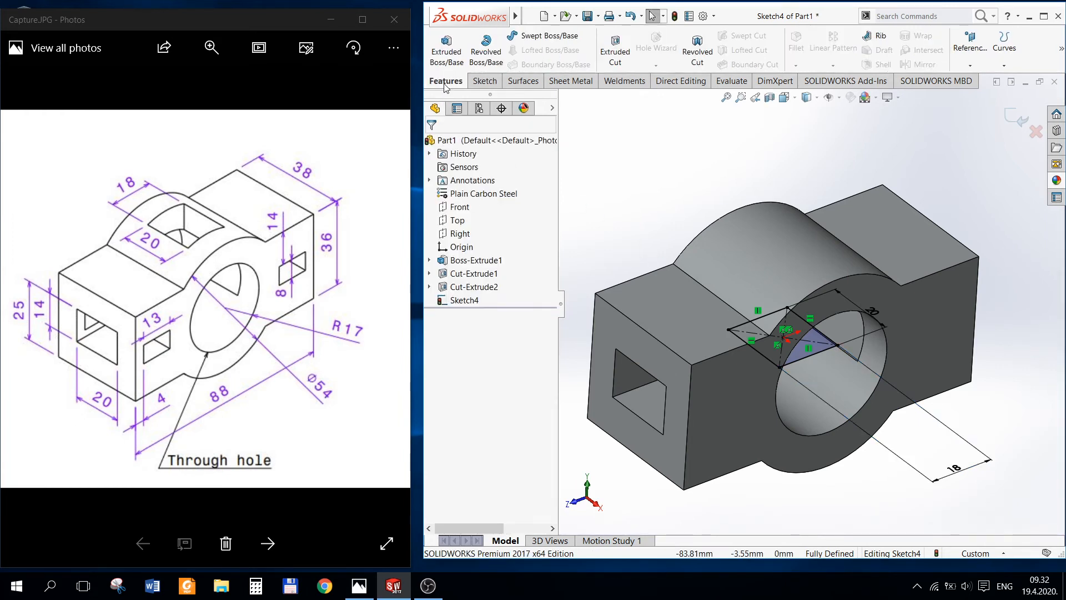
pyautogui.click(615, 53)
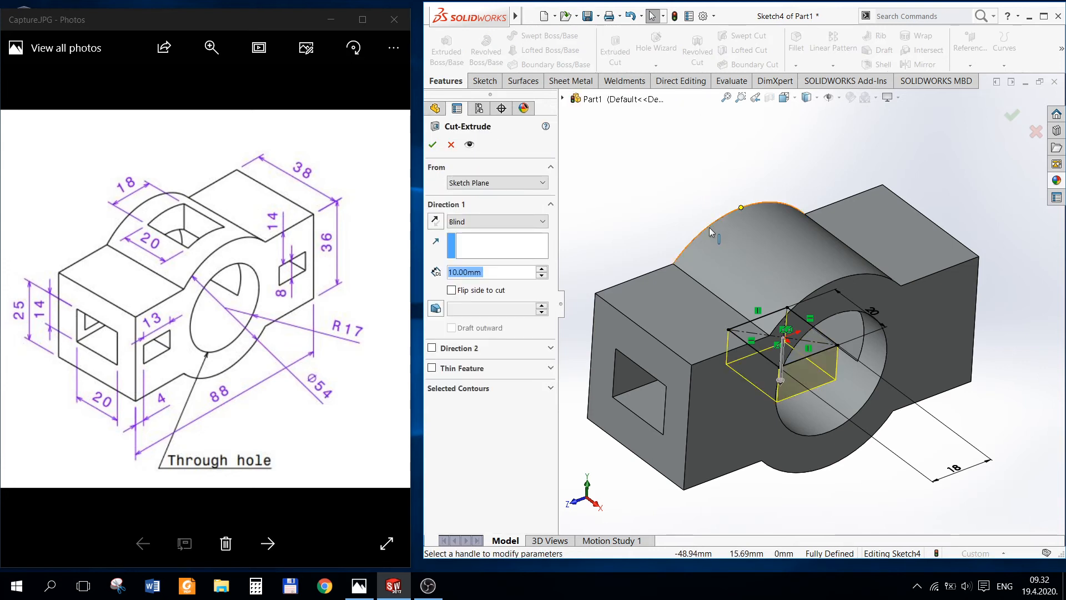
pyautogui.click(434, 221)
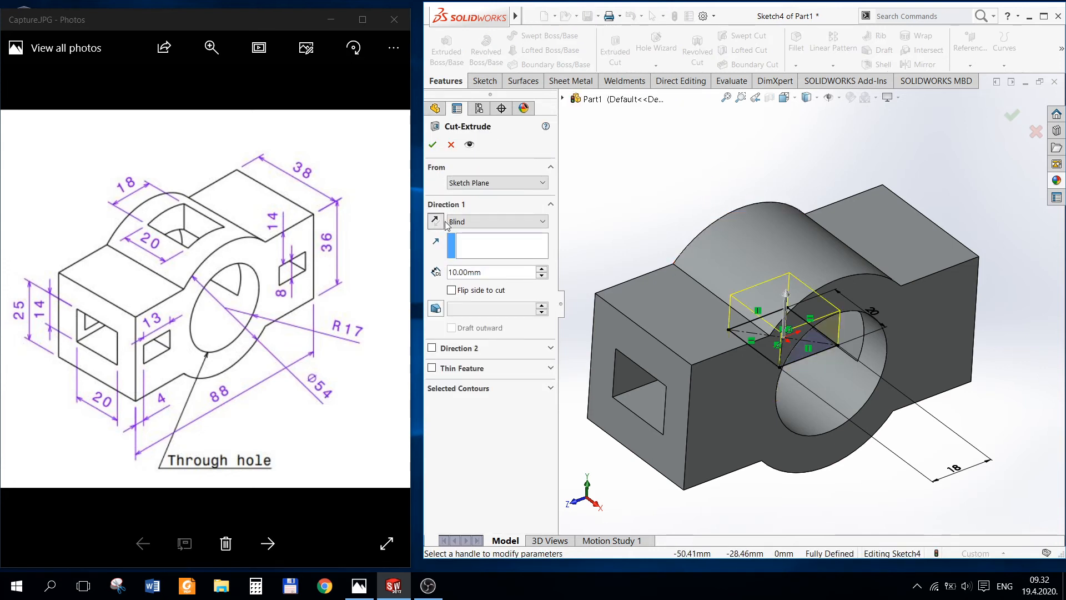
pyautogui.click(490, 222)
pyautogui.click(483, 239)
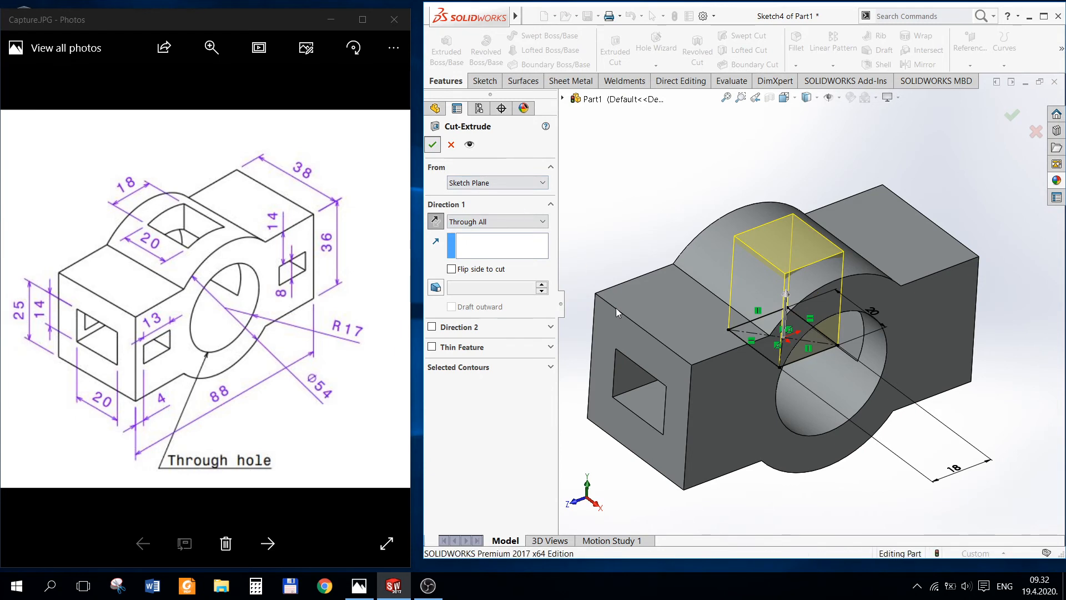
pyautogui.press('Return')
pyautogui.press('f')
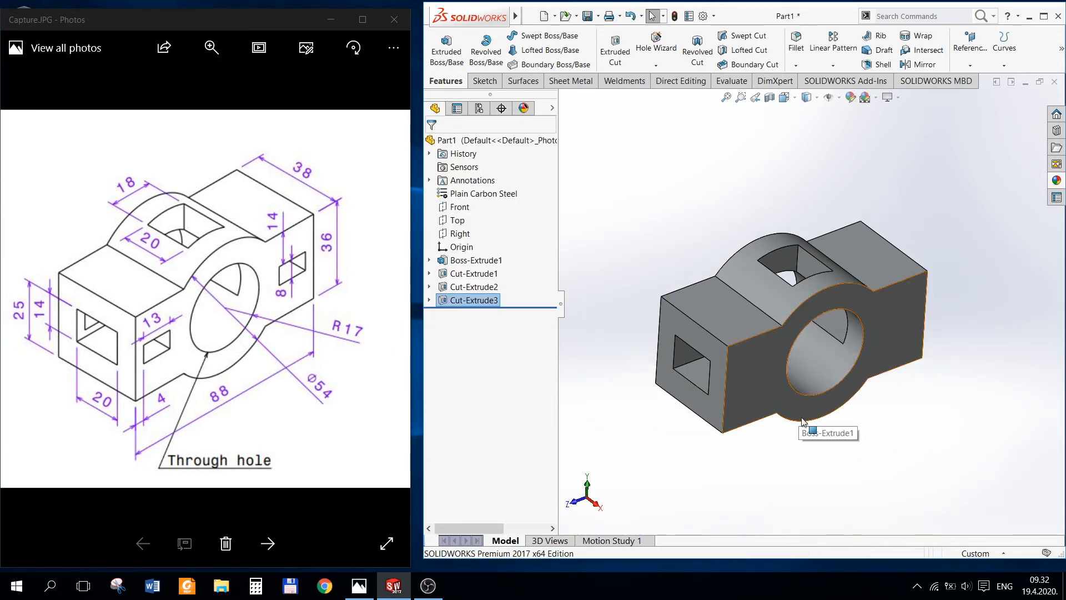
# Step: Start a sketch on the front face and draw a center rectangle about 11.7 mm wide and 13.4 mm high beside the hole
pyautogui.rightClick(768, 388)
pyautogui.click(795, 328)
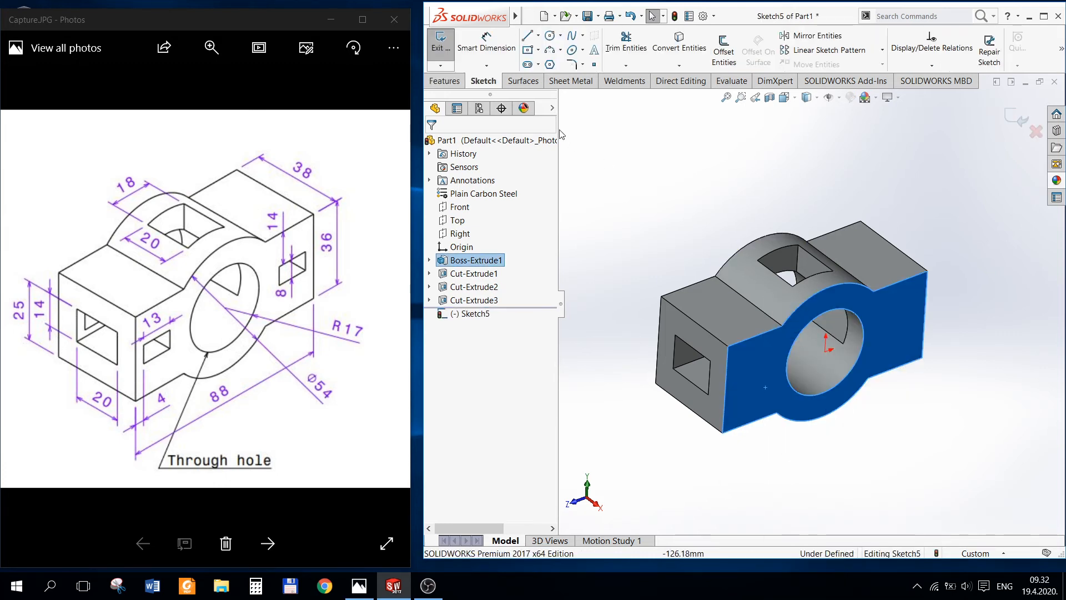
pyautogui.click(528, 51)
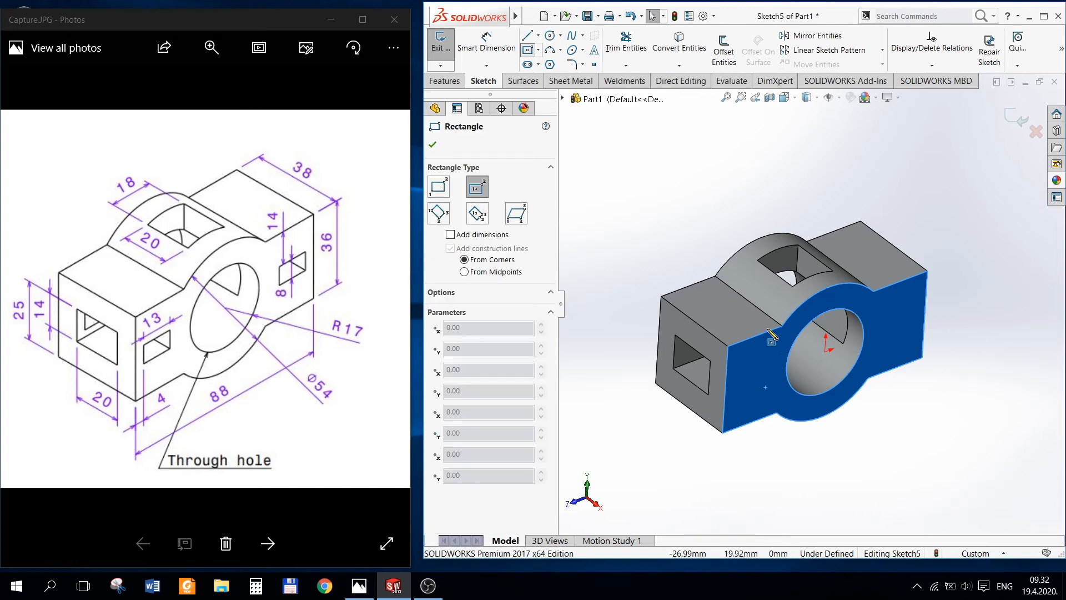
pyautogui.click(750, 391)
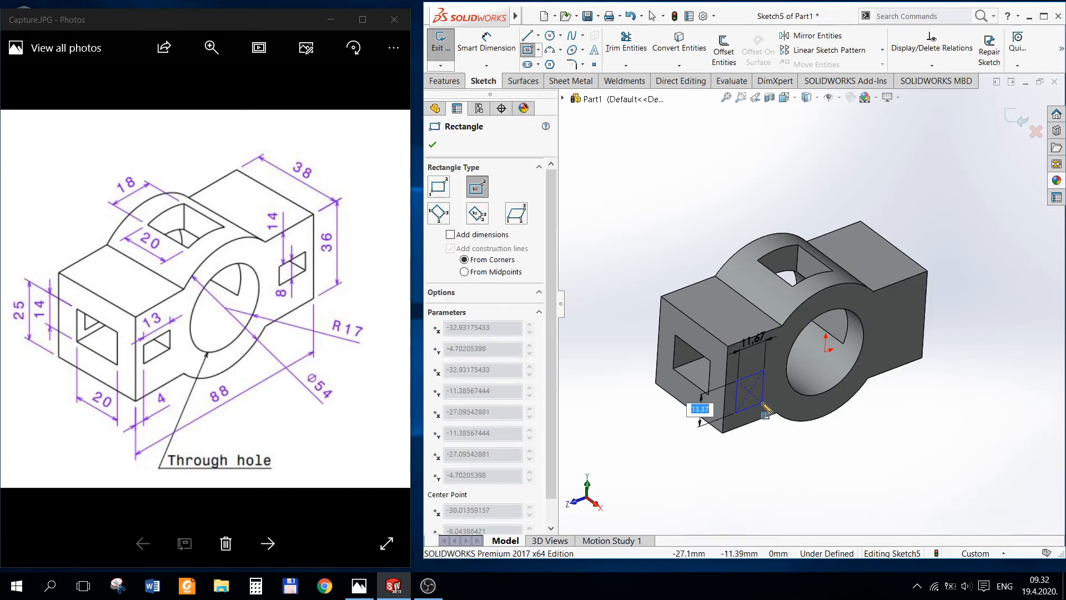
pyautogui.click(762, 405)
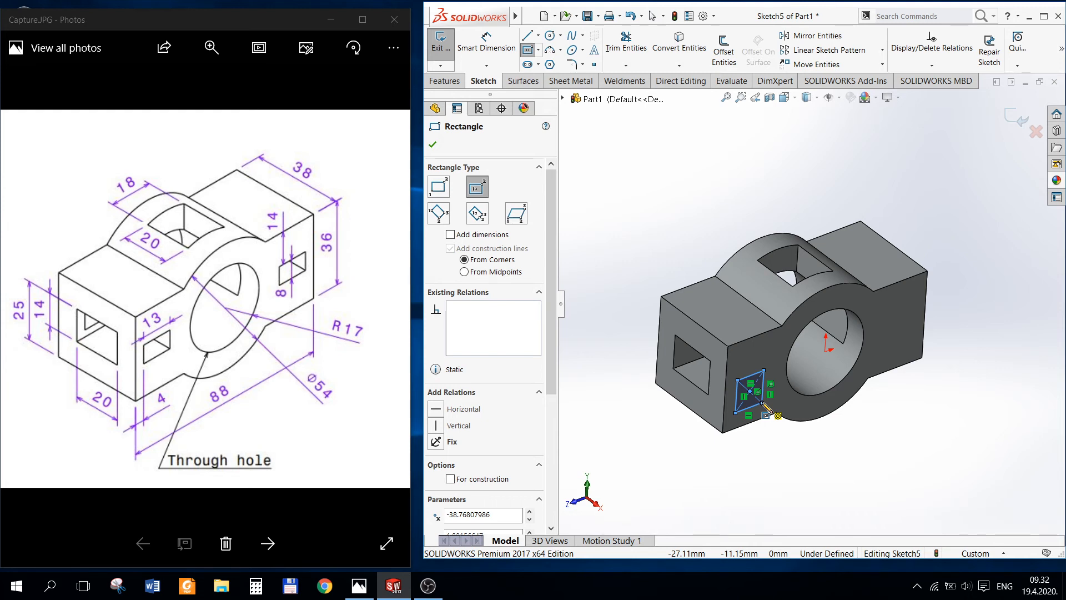
pyautogui.press('Escape')
# Step: Dimension the front-face rectangle 8 mm high and 13 mm wide
pyautogui.click(475, 45)
pyautogui.click(737, 403)
pyautogui.click(669, 413)
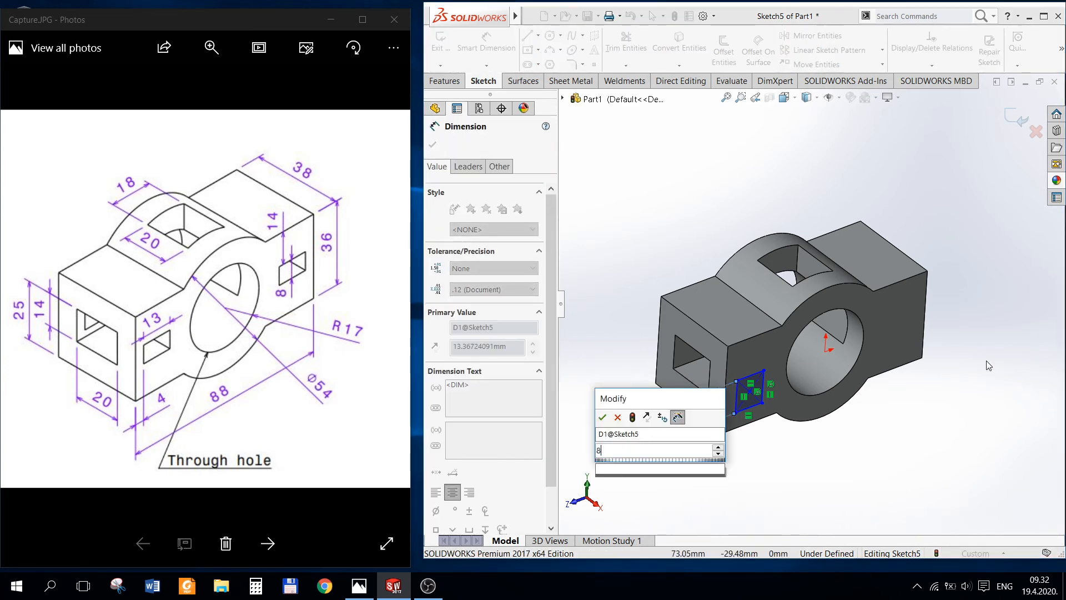
pyautogui.write('8')
pyautogui.press('Return')
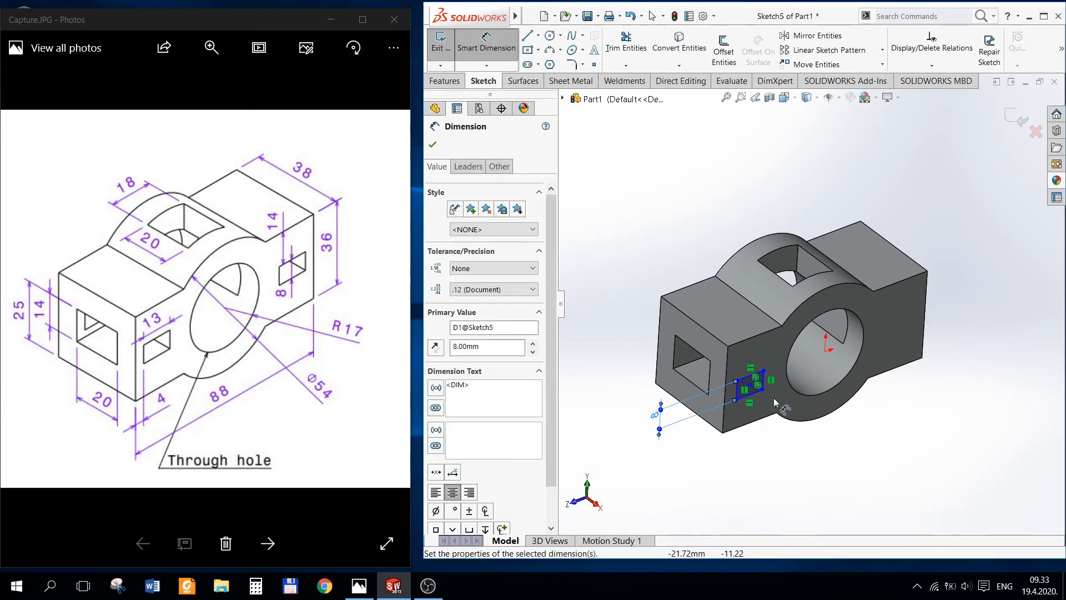
pyautogui.click(756, 395)
pyautogui.click(744, 439)
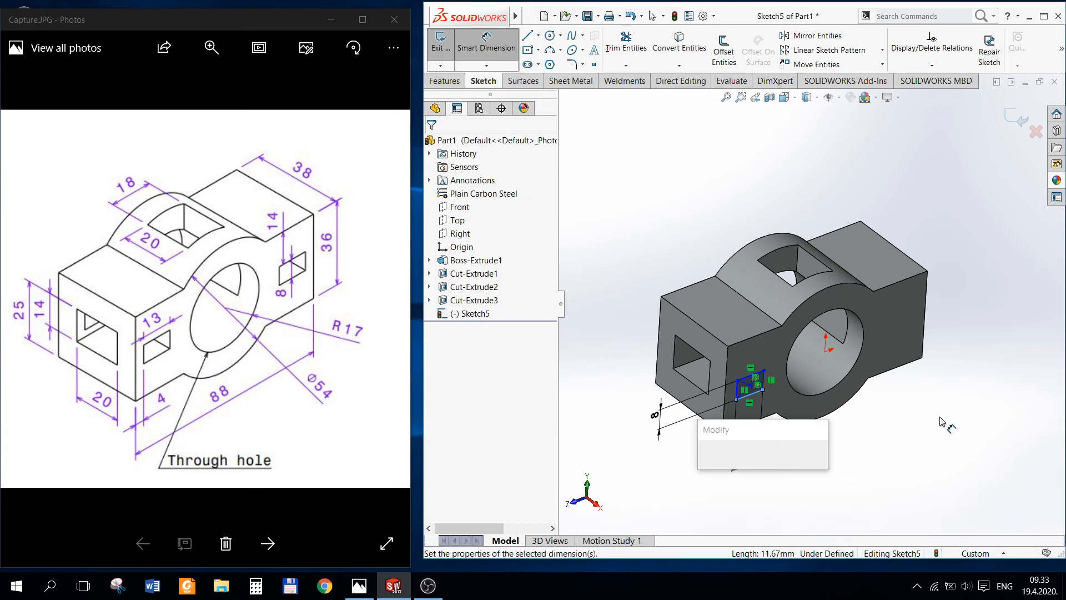
pyautogui.write('13')
pyautogui.press('Return')
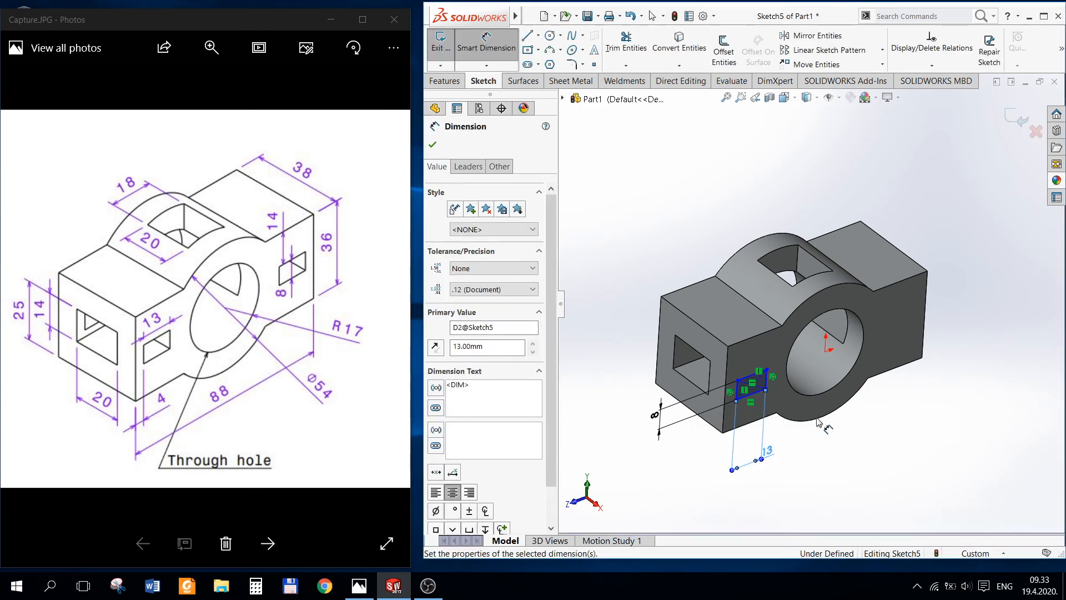
pyautogui.press('Escape')
pyautogui.click(754, 384)
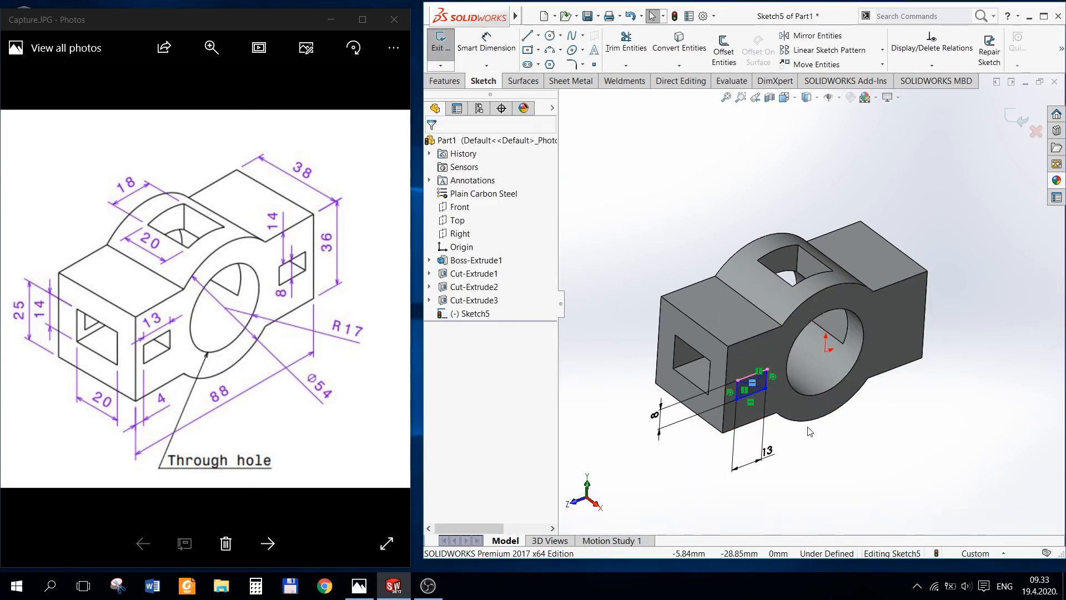
pyautogui.scroll(4, 808, 426)
pyautogui.scroll(-4, 807, 419)
pyautogui.scroll(-2, 742, 239)
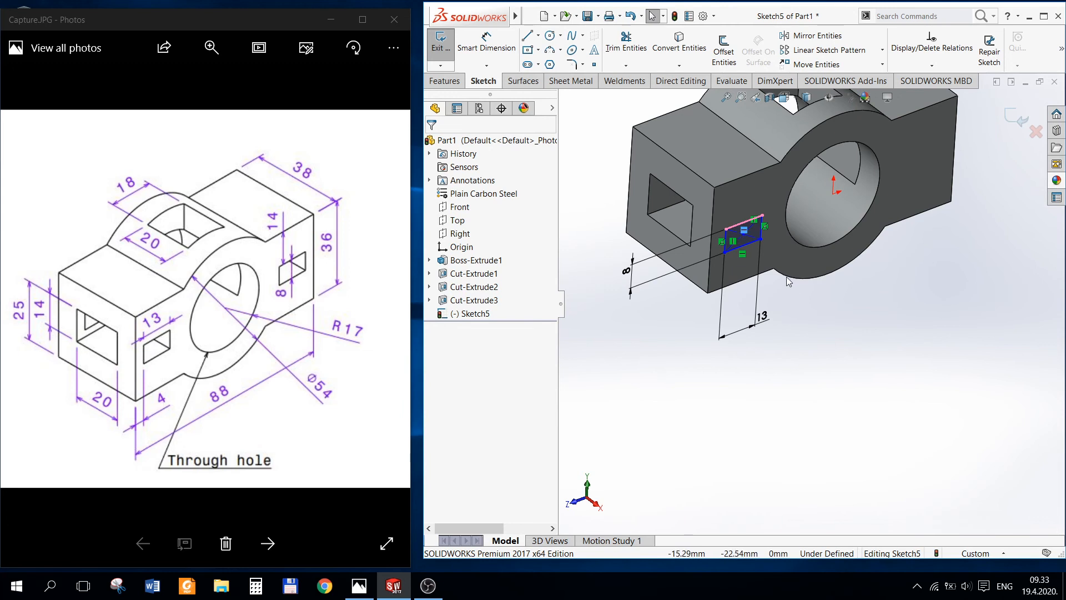
pyautogui.click(744, 236)
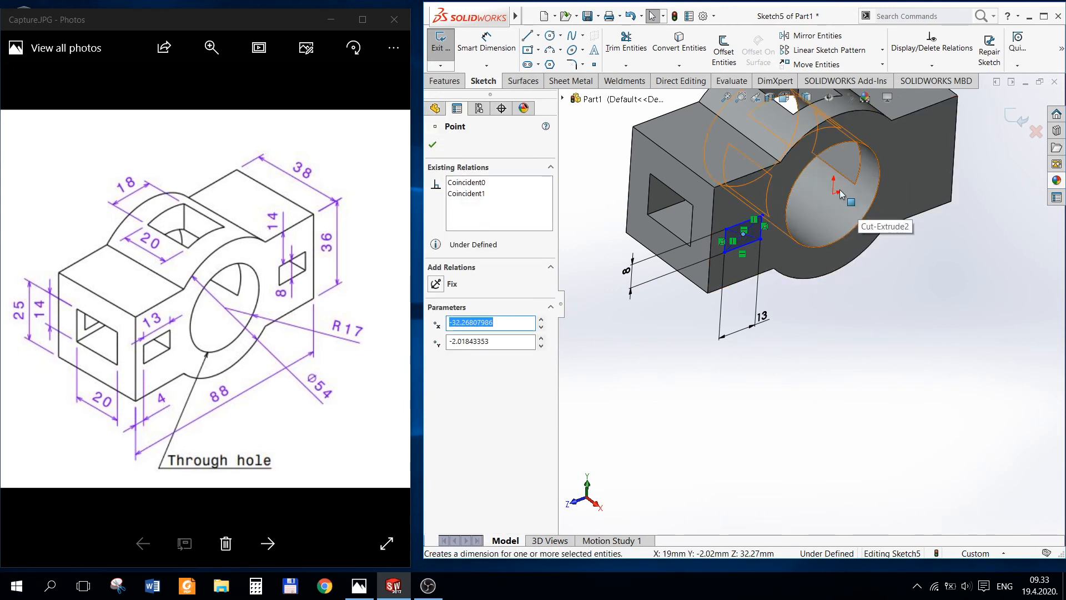
pyautogui.click(948, 279)
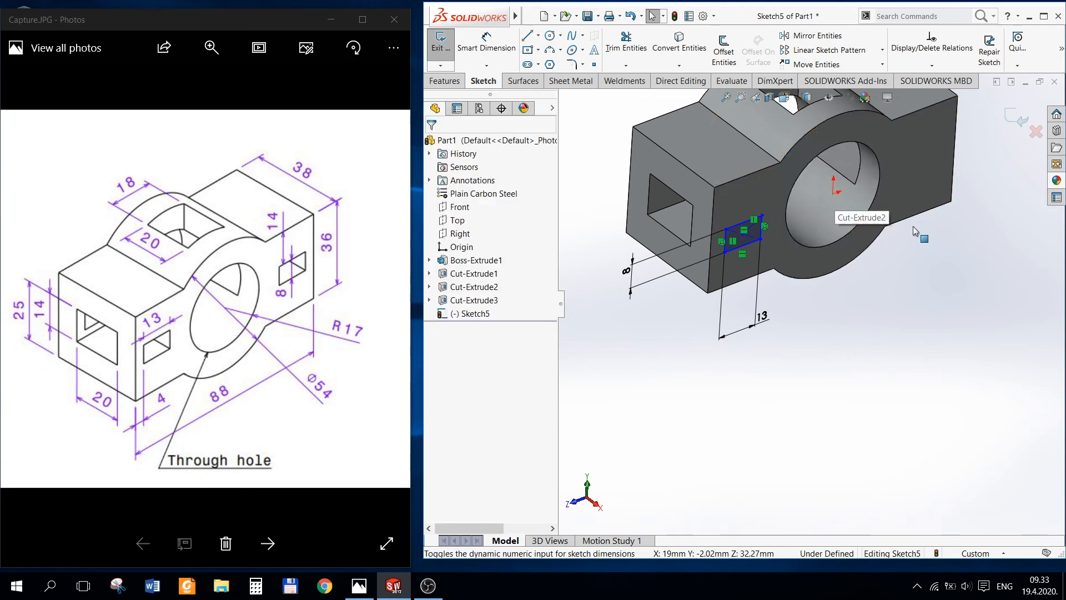
# Step: Add a horizontal relation between the front-face rectangle's center point and the origin
pyautogui.click(804, 98)
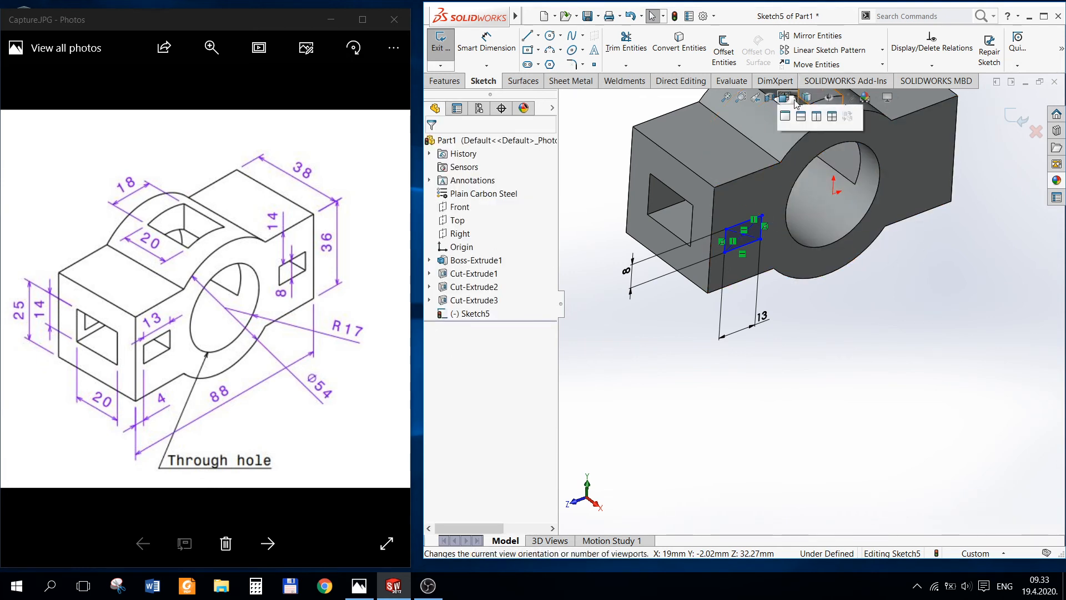
pyautogui.click(841, 165)
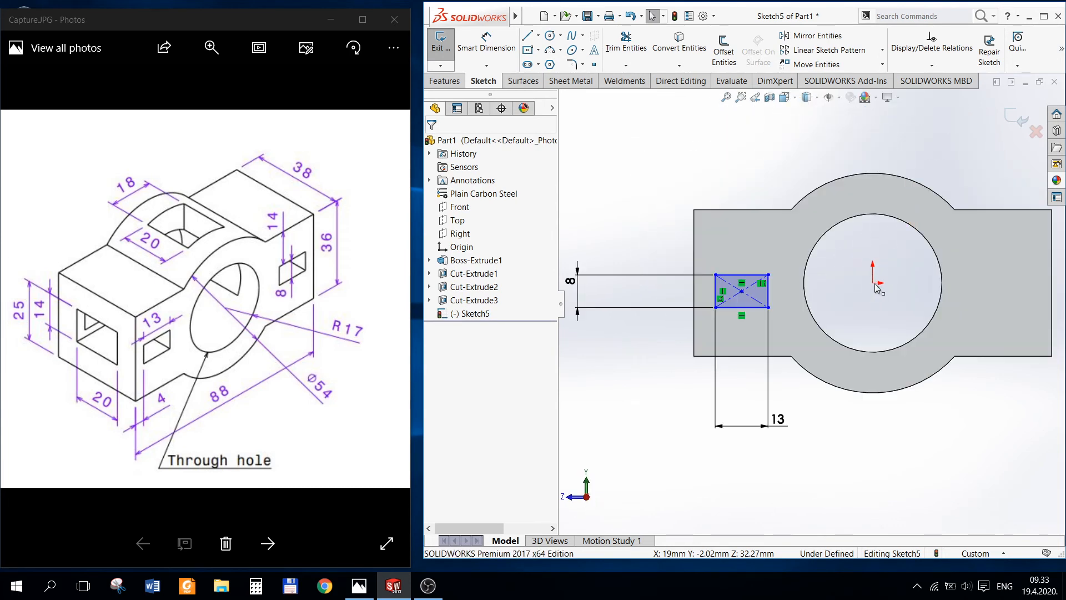
pyautogui.keyDown('ctrl'); pyautogui.click(741, 291); pyautogui.keyUp('ctrl')
pyautogui.click(436, 340)
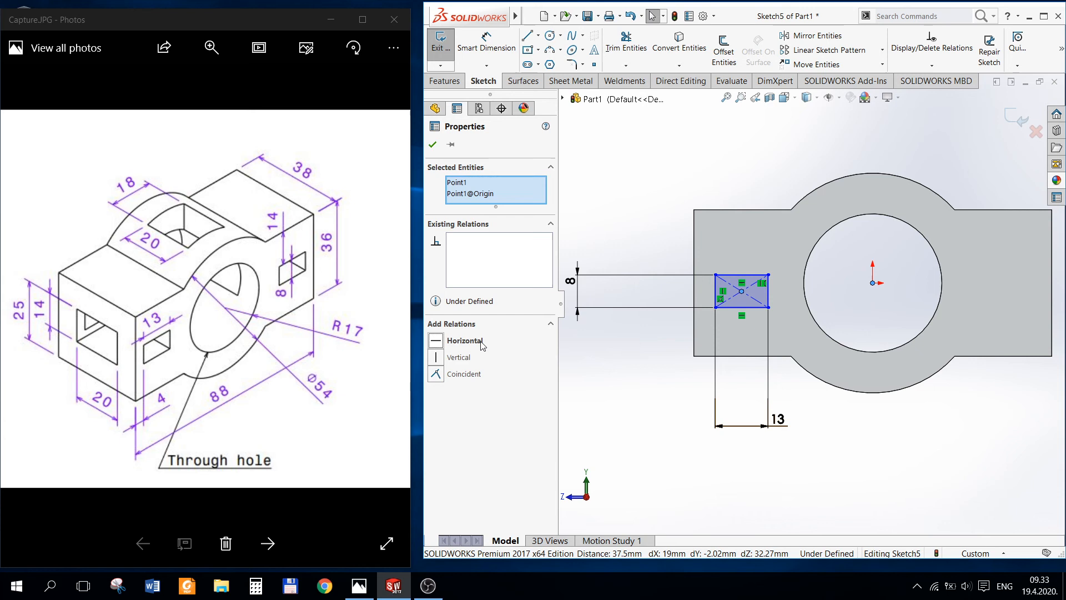
pyautogui.click(701, 405)
# Step: Dimension the rectangle's outer side 4 mm from the block's nearby end edge and exit the sketch
pyautogui.click(486, 43)
pyautogui.click(716, 288)
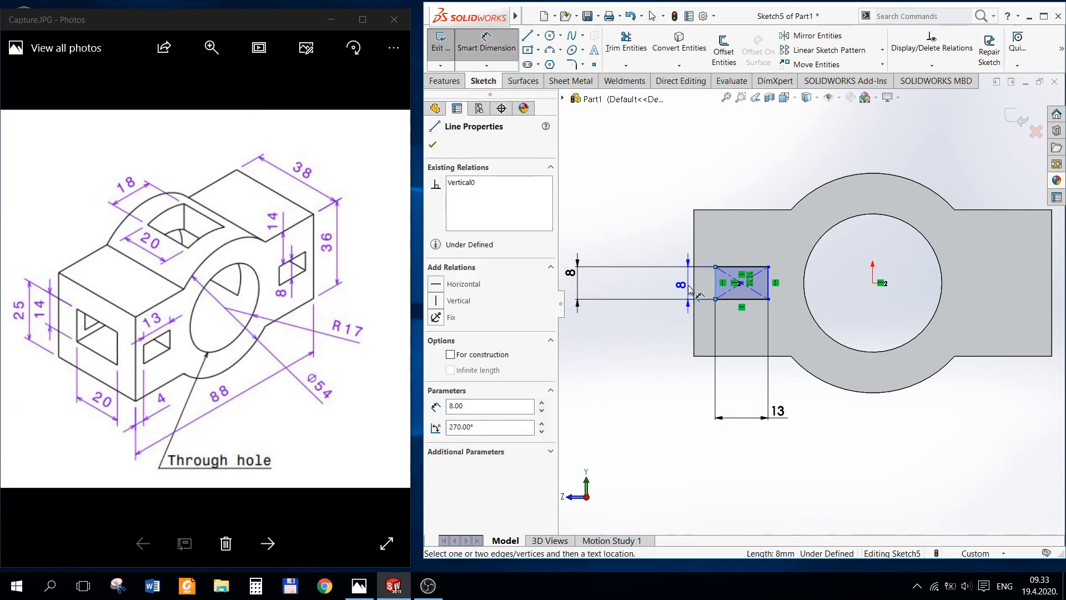
pyautogui.click(694, 289)
pyautogui.click(704, 433)
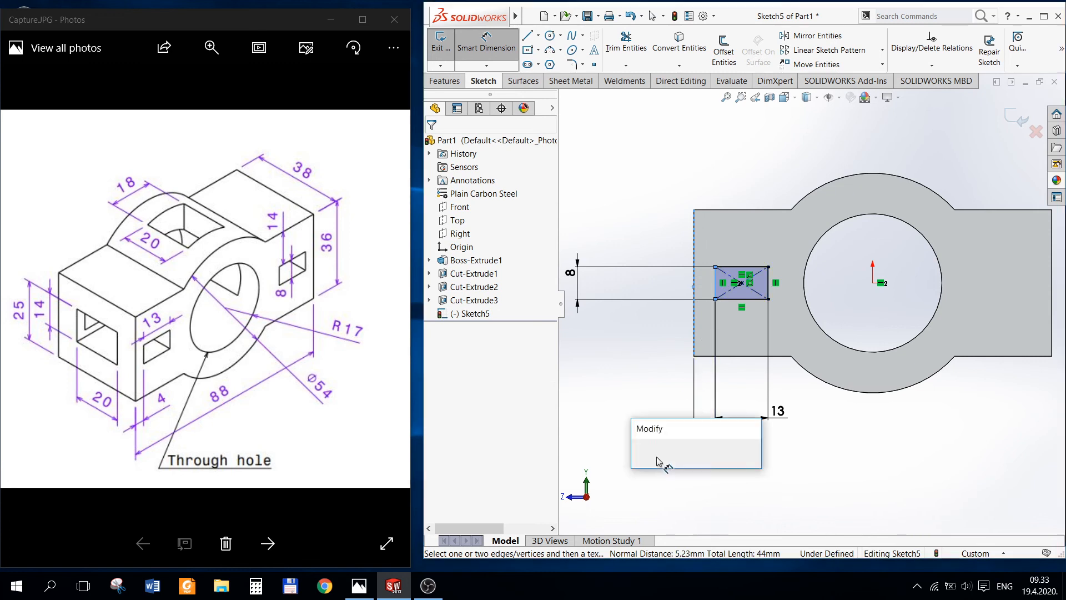
pyautogui.write('4')
pyautogui.press('Return')
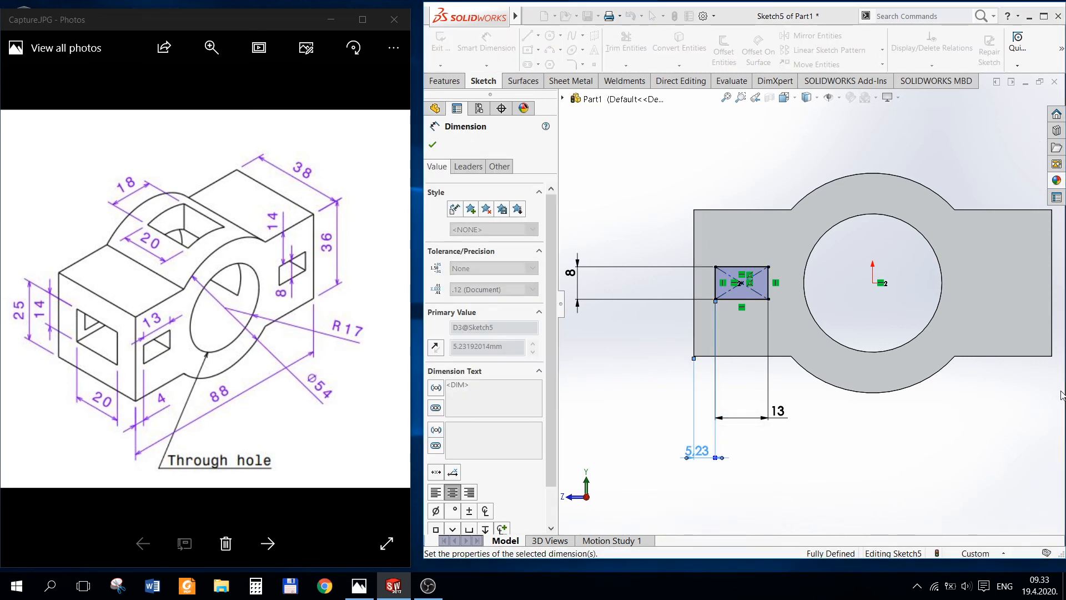
pyautogui.click(432, 145)
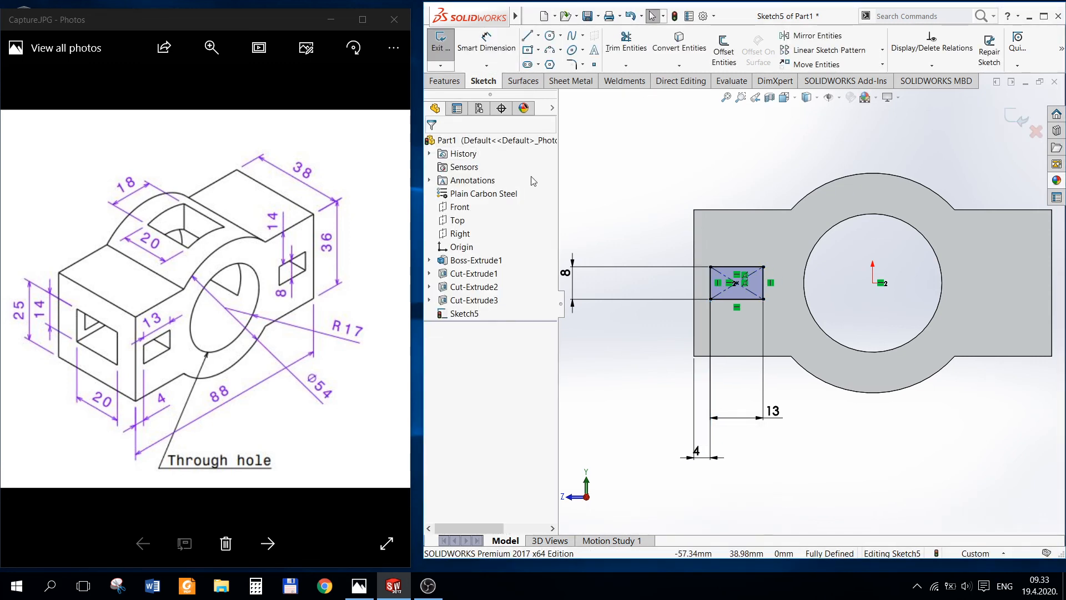
pyautogui.click(1017, 119)
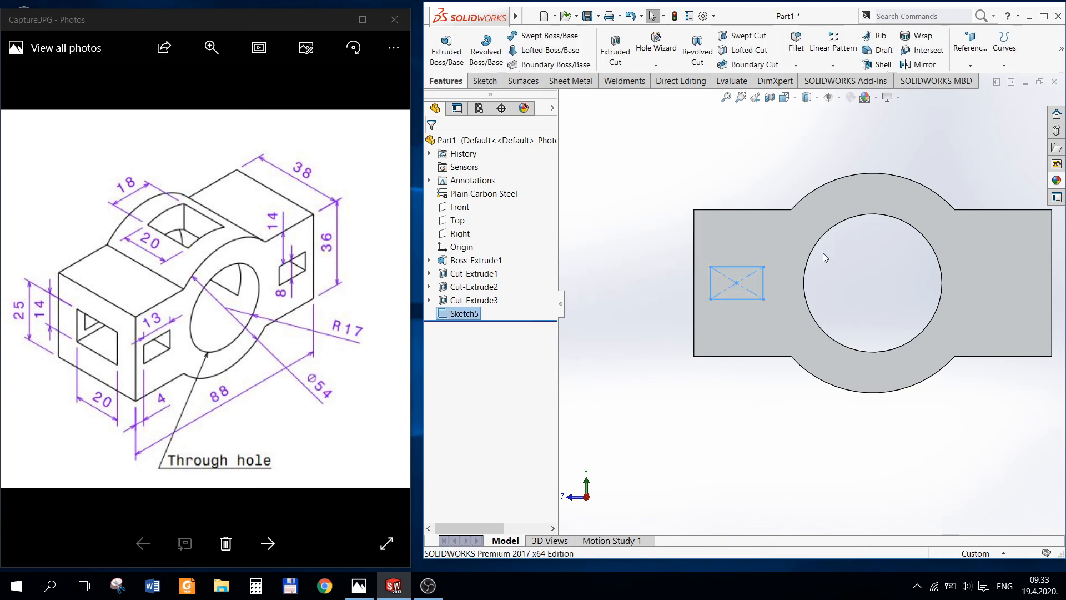
# Step: Extrude-cut the 13 by 8 mm rectangle through the block with the Through All end condition
pyautogui.scroll(2, 823, 252)
pyautogui.moveTo(822, 252)
pyautogui.mouseDown(button='middle')
pyautogui.moveTo(798, 293)
pyautogui.moveTo(822, 323)
pyautogui.mouseUp(button='middle')
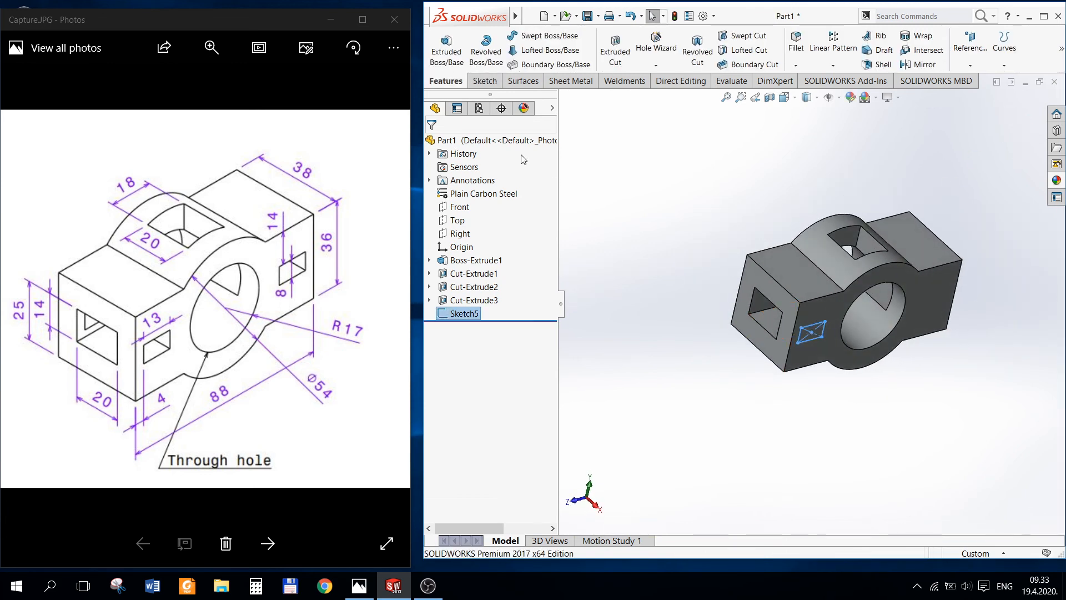
pyautogui.click(614, 51)
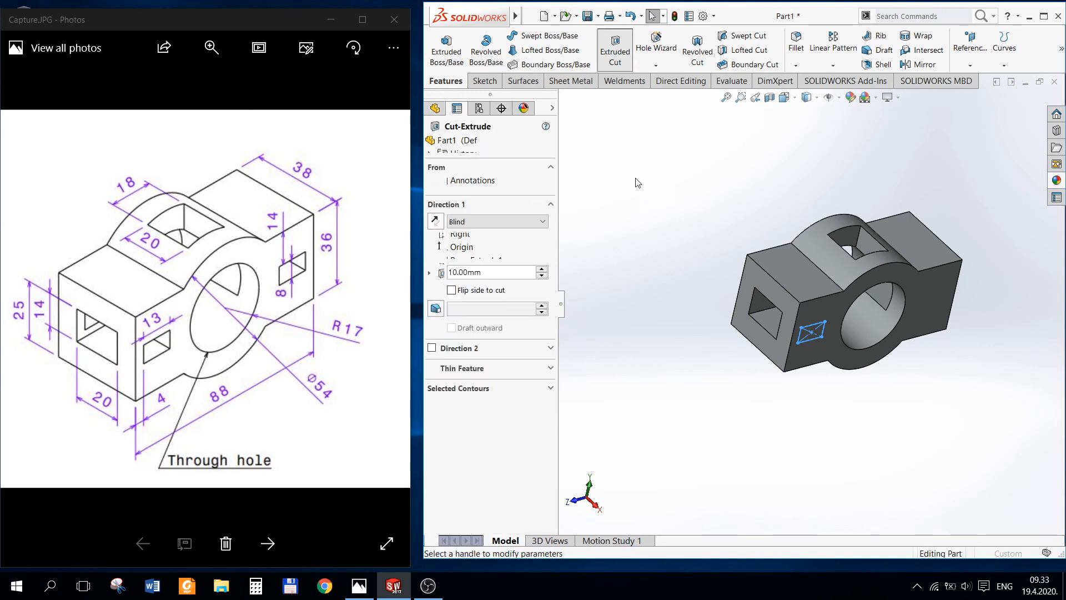
pyautogui.click(485, 222)
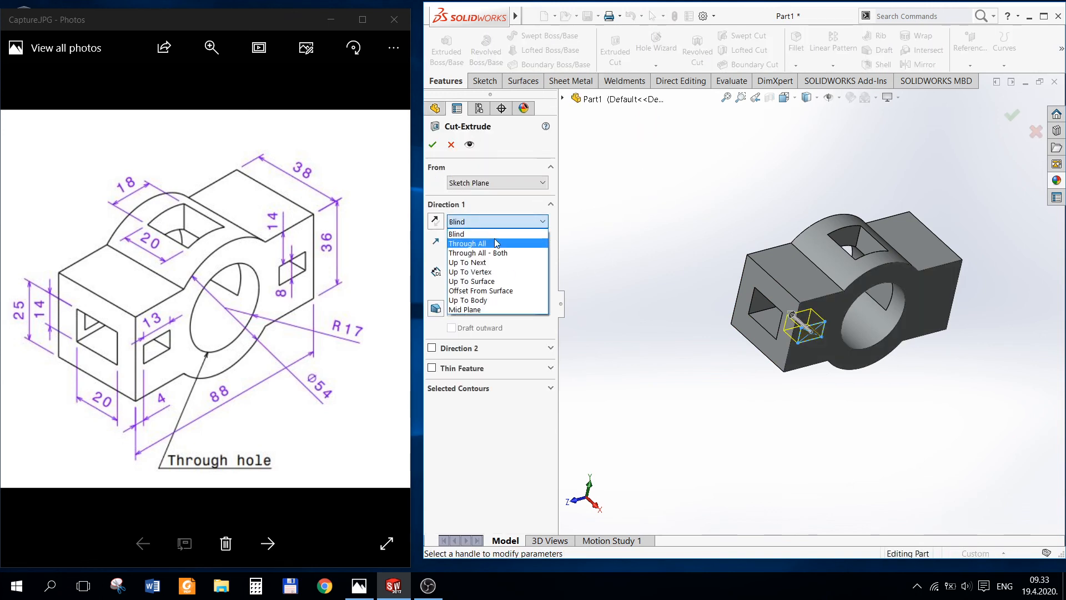
pyautogui.click(472, 245)
pyautogui.click(618, 286)
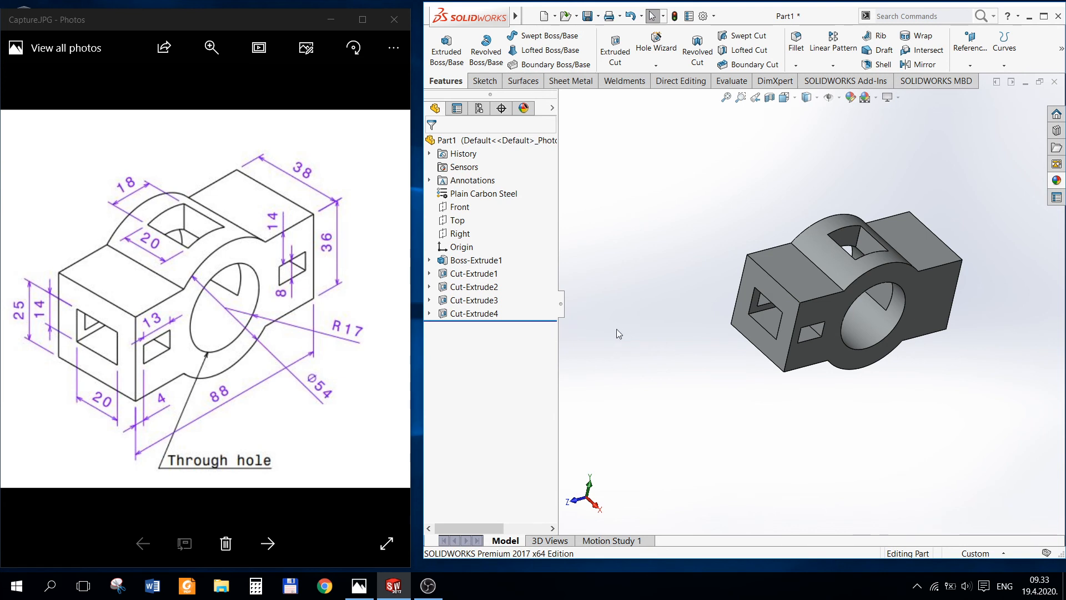
# Step: Mirror the small rectangular side cut about the Front plane to the opposite end of the block
pyautogui.click(474, 314)
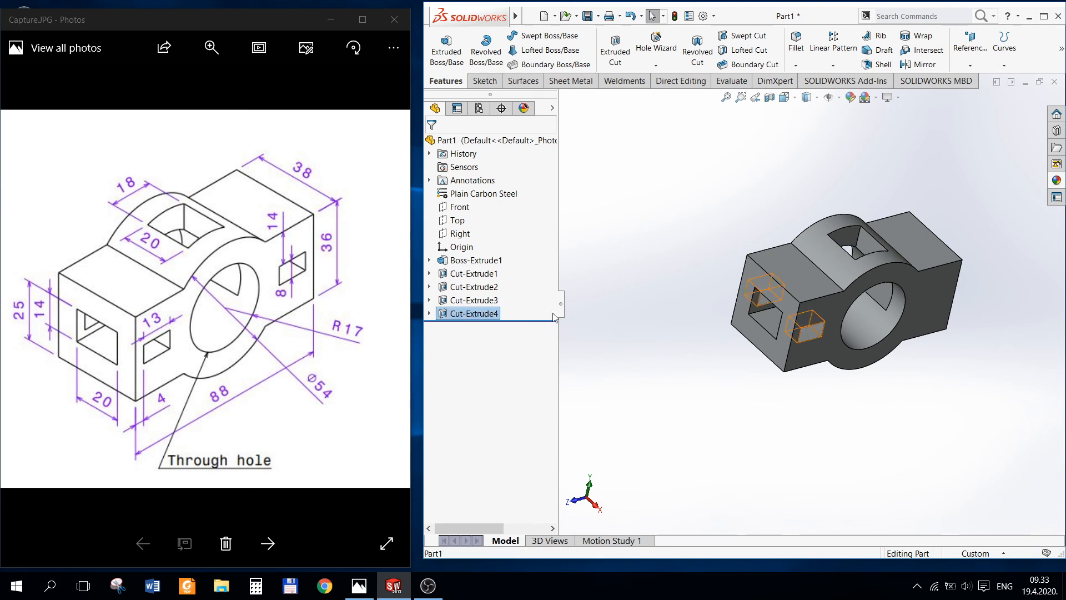
pyautogui.click(830, 62)
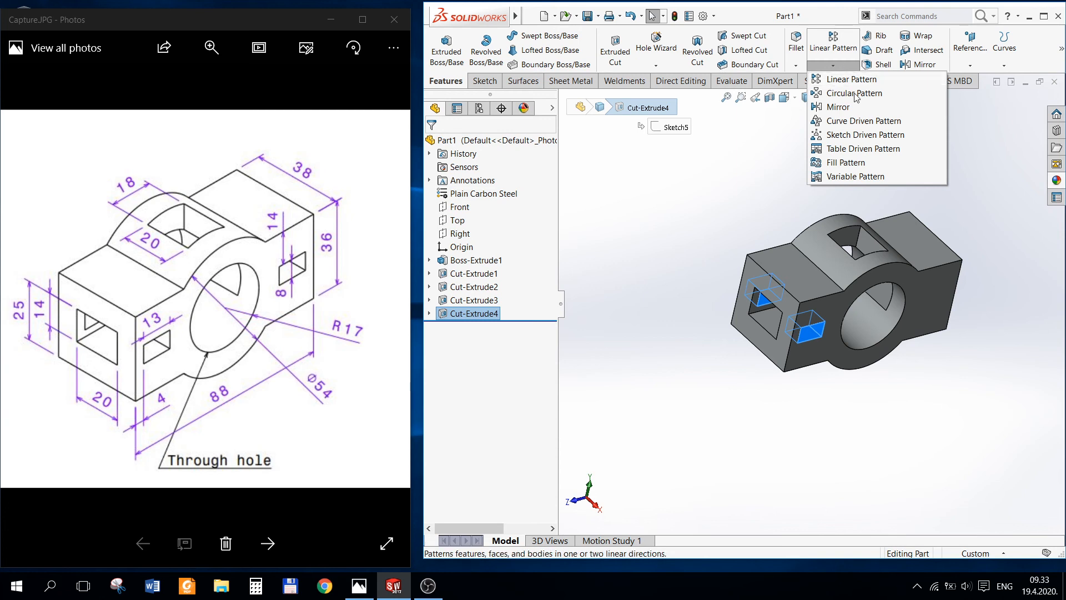
pyautogui.click(838, 106)
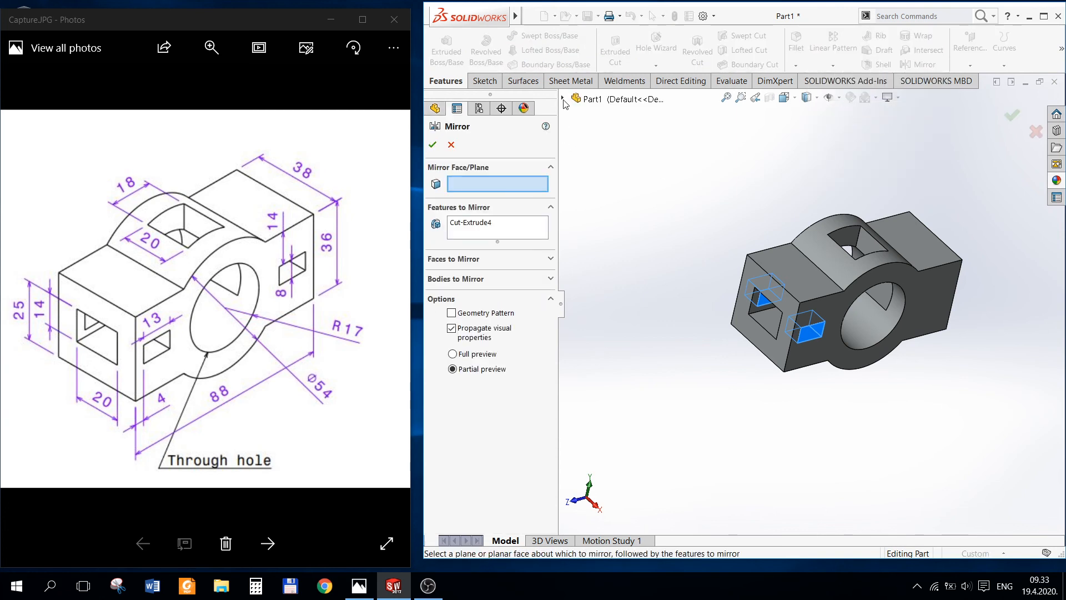
pyautogui.click(563, 99)
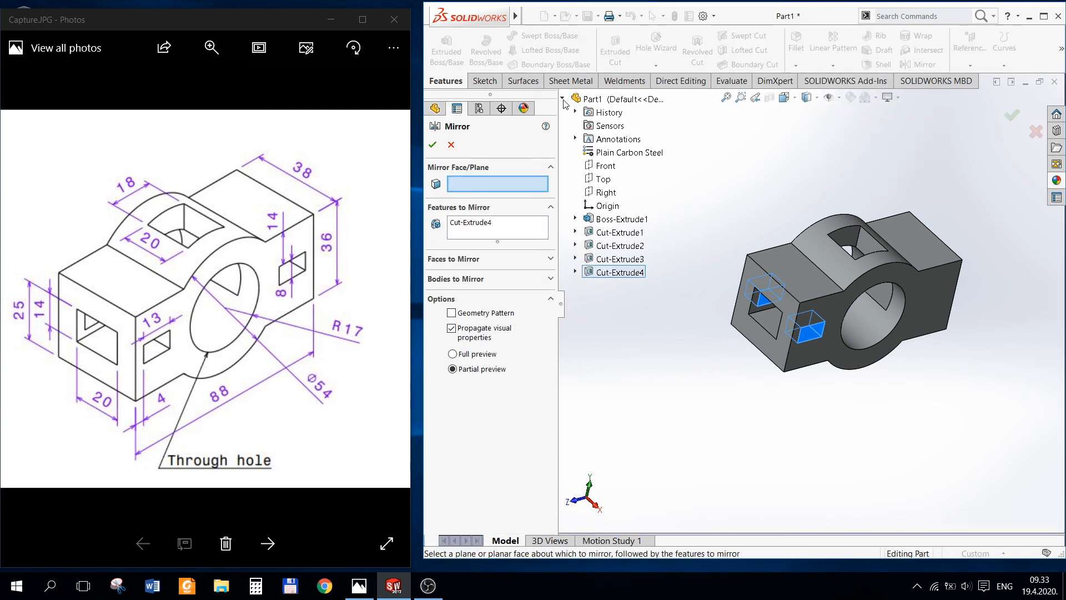
pyautogui.click(609, 164)
pyautogui.click(432, 145)
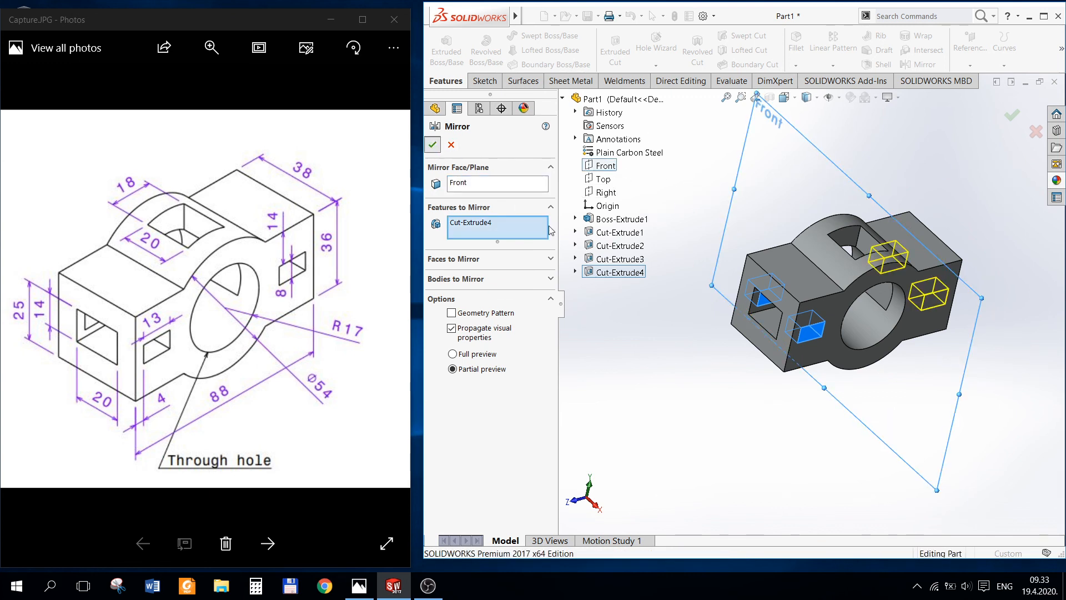
pyautogui.scroll(2, 725, 302)
pyautogui.moveTo(725, 302); pyautogui.dragTo(766, 267, button='middle')
pyautogui.moveTo(808, 294); pyautogui.dragTo(927, 360, button='middle')
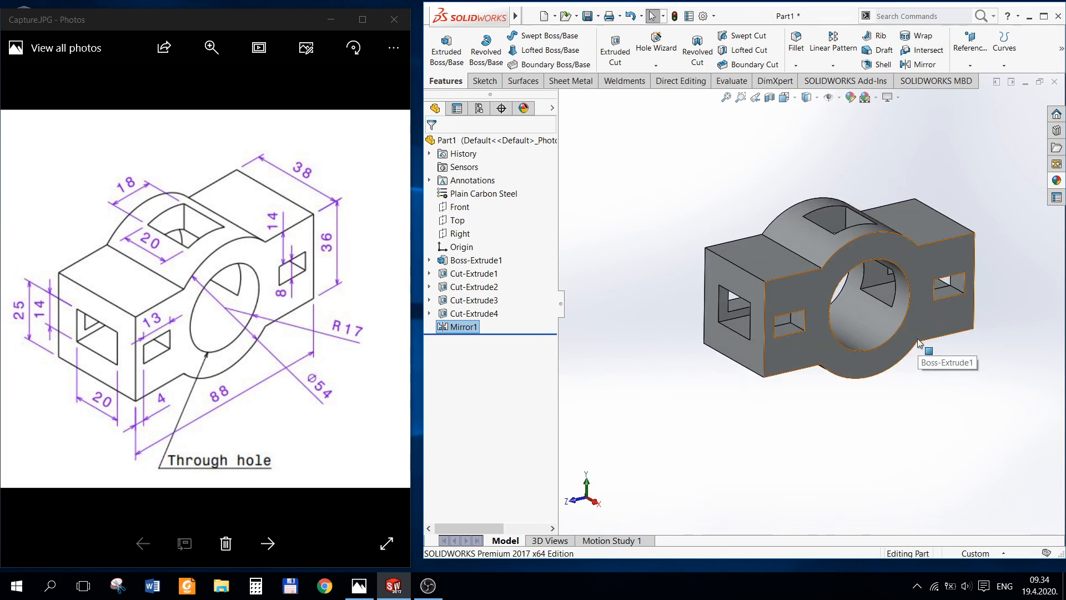
pyautogui.moveTo(691, 271); pyautogui.dragTo(699, 280, button='middle')
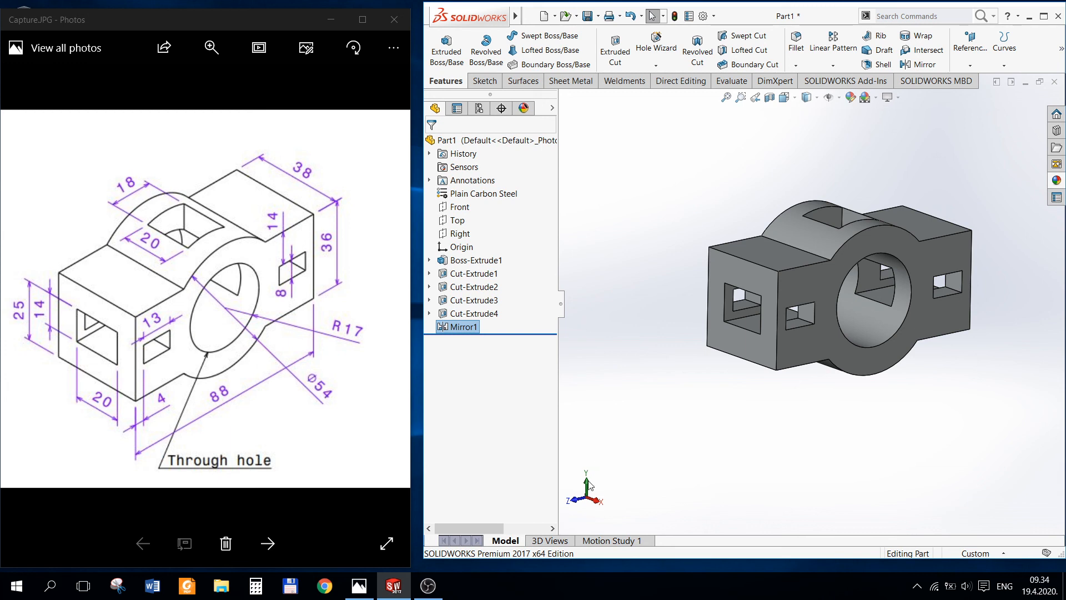
pyautogui.moveTo(427, 584)
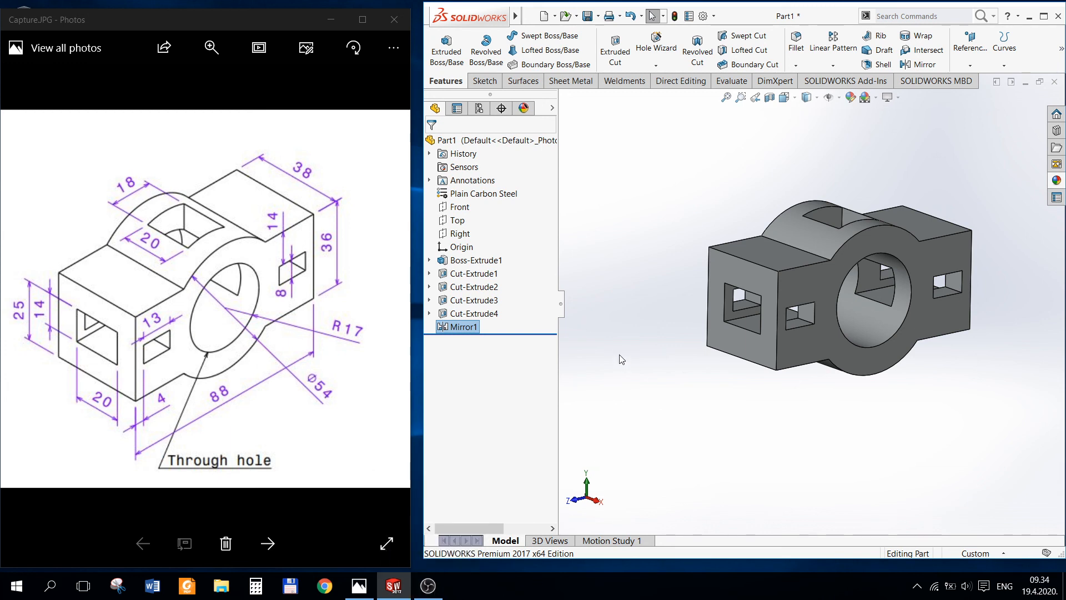
pyautogui.click(431, 590)
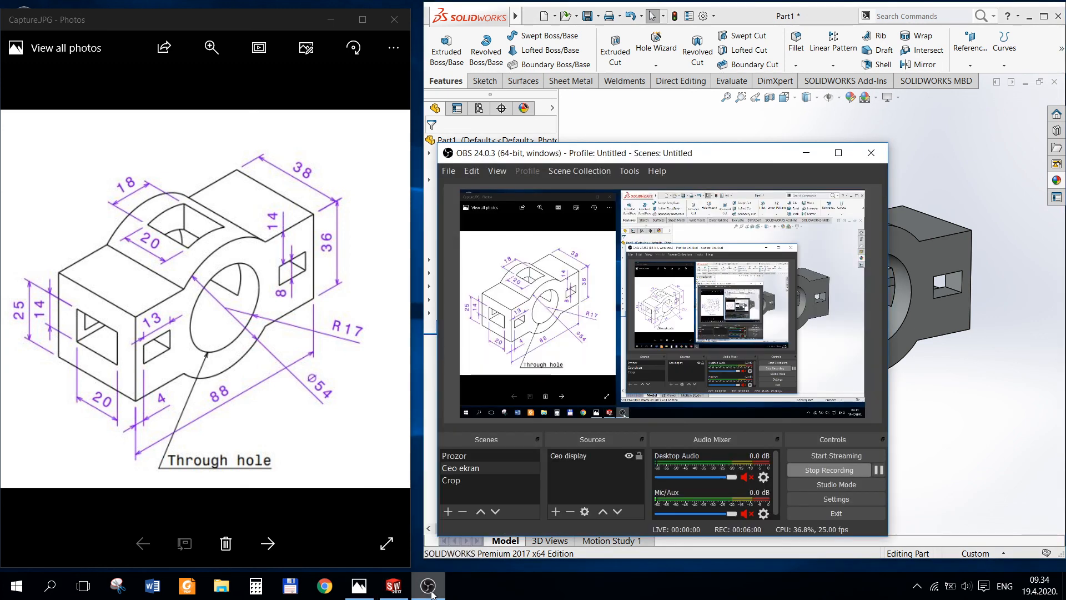